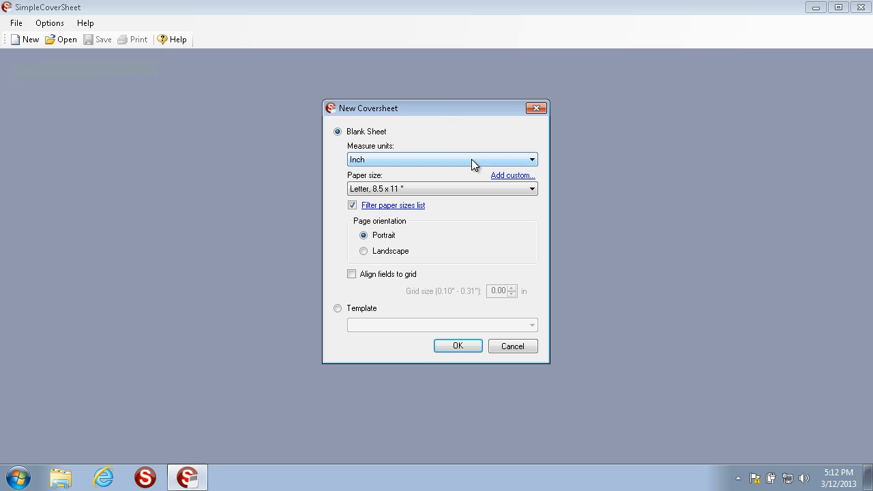
Step: Create a blank coversheet in inches with Letter 8.5 x 11" paper and portrait orientation
click(471, 159)
click(472, 159)
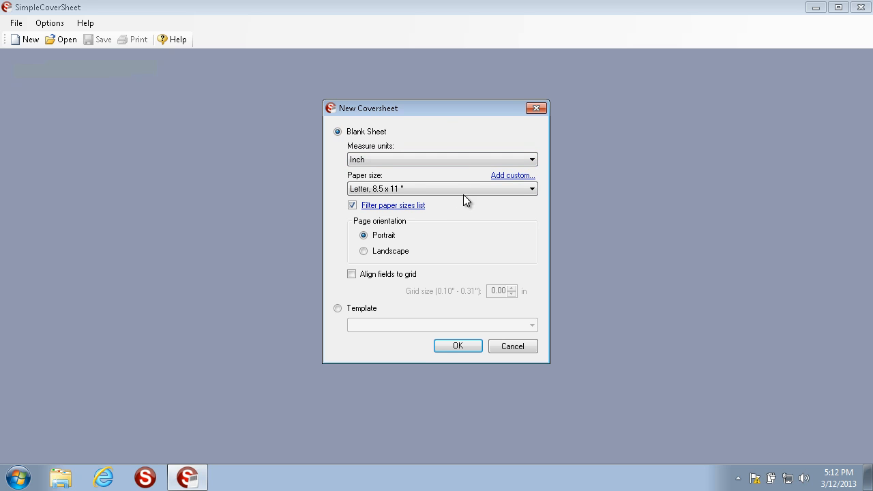
click(385, 254)
click(366, 239)
click(338, 310)
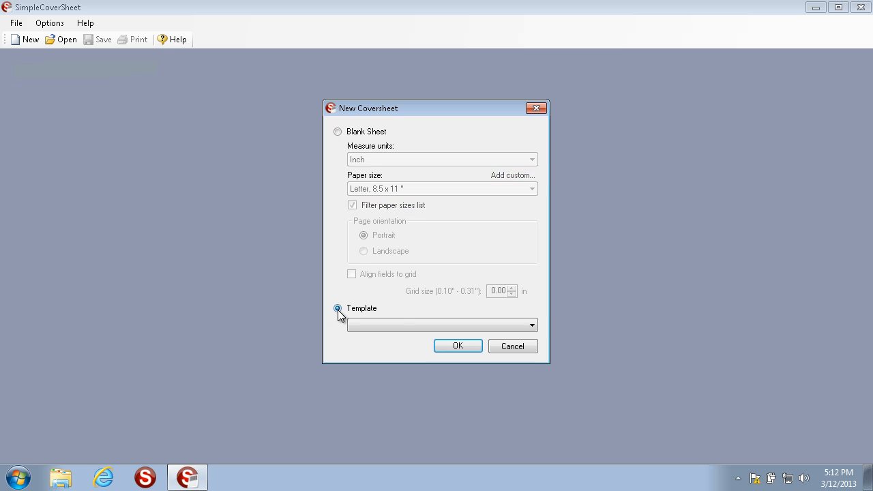
click(440, 326)
click(435, 325)
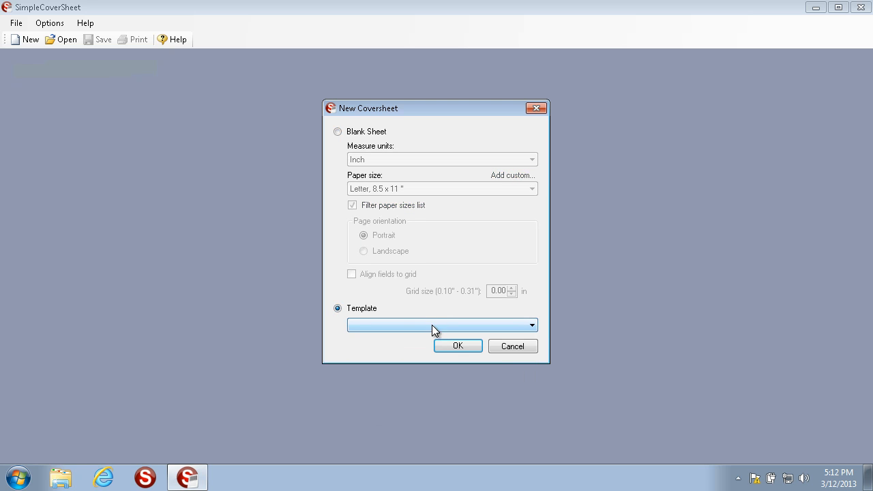
click(362, 134)
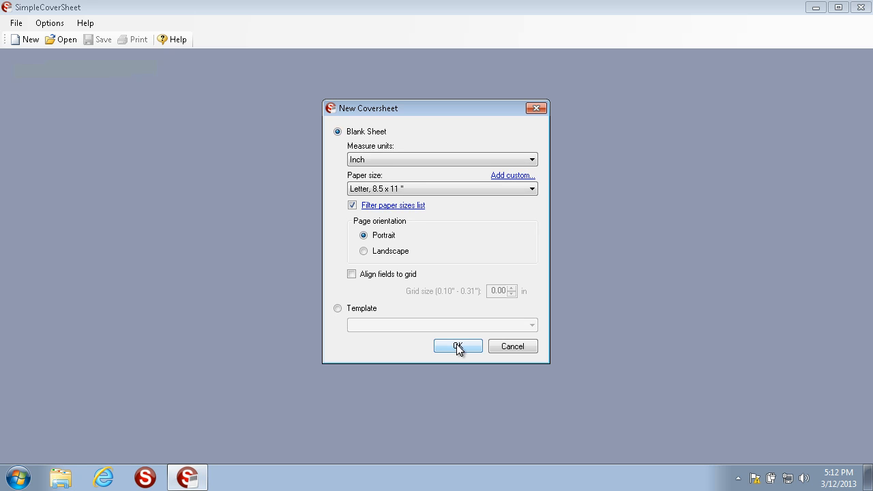
click(458, 347)
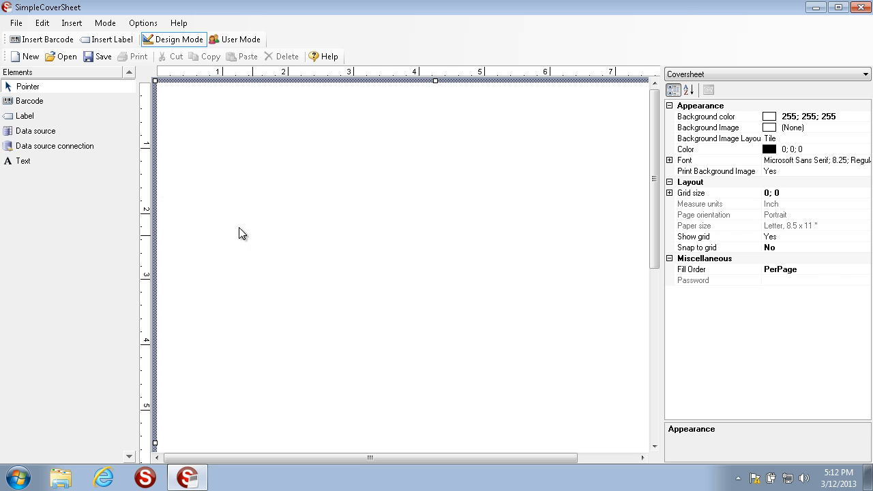
Step: Draw a barcode starting about 2 inches across and 3 inches down the page, and make it static
click(41, 107)
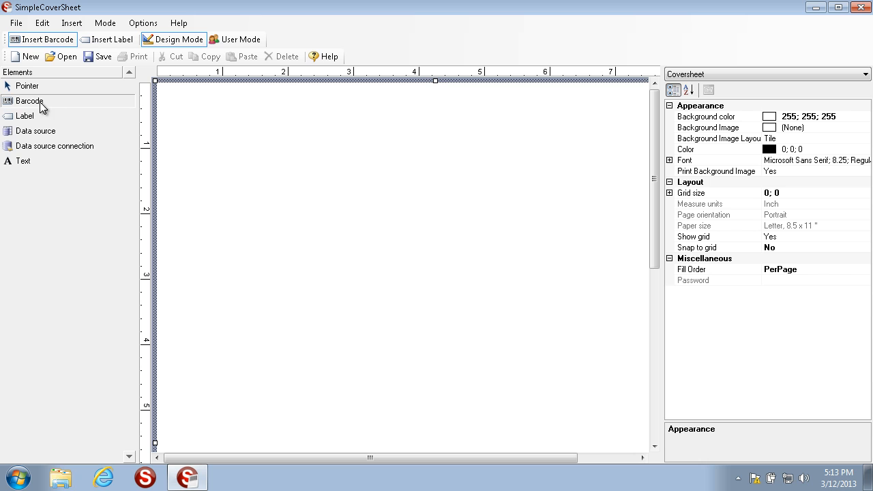
click(41, 108)
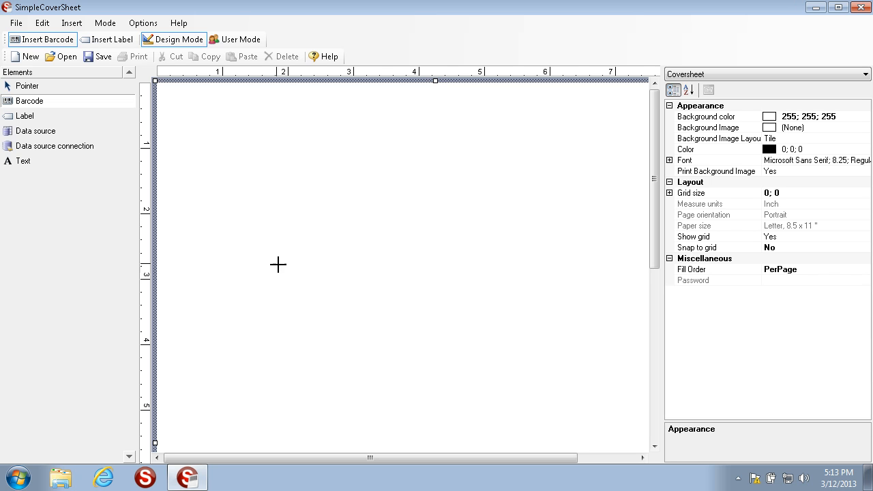
drag(279, 267, 511, 332)
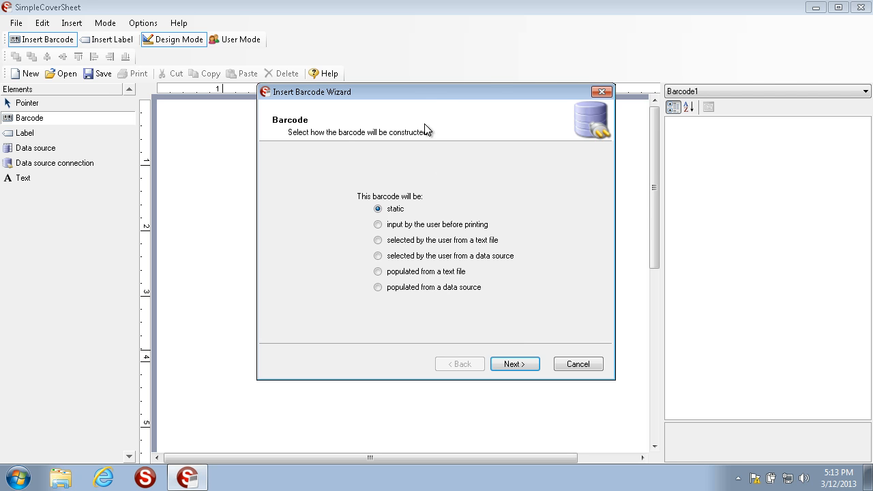
drag(428, 95, 427, 135)
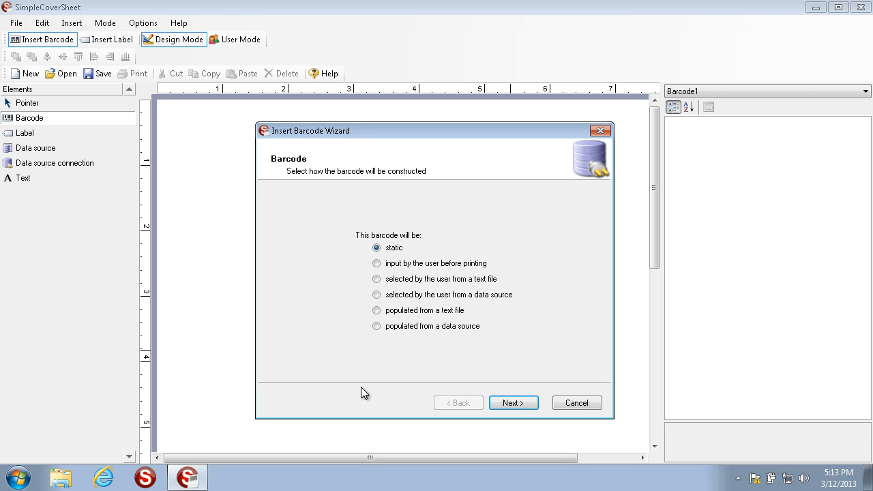
click(518, 402)
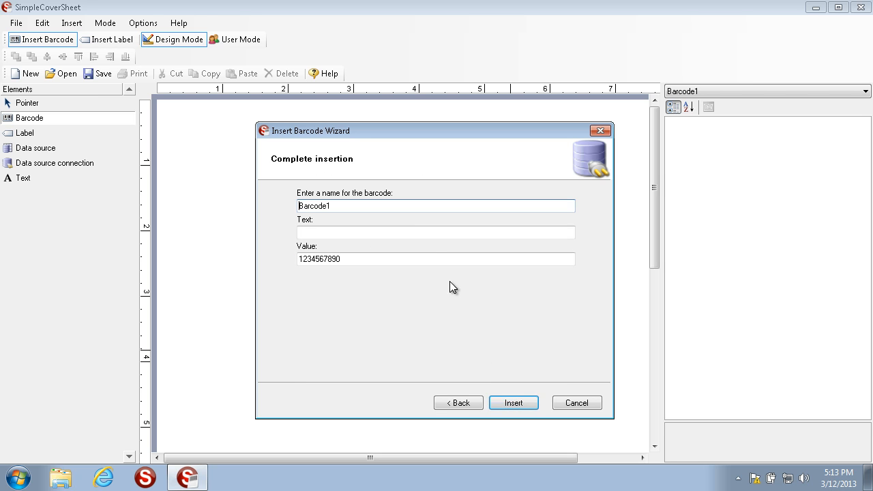
Step: Name the barcode Separator and set its text to Separator
drag(381, 258, 98, 246)
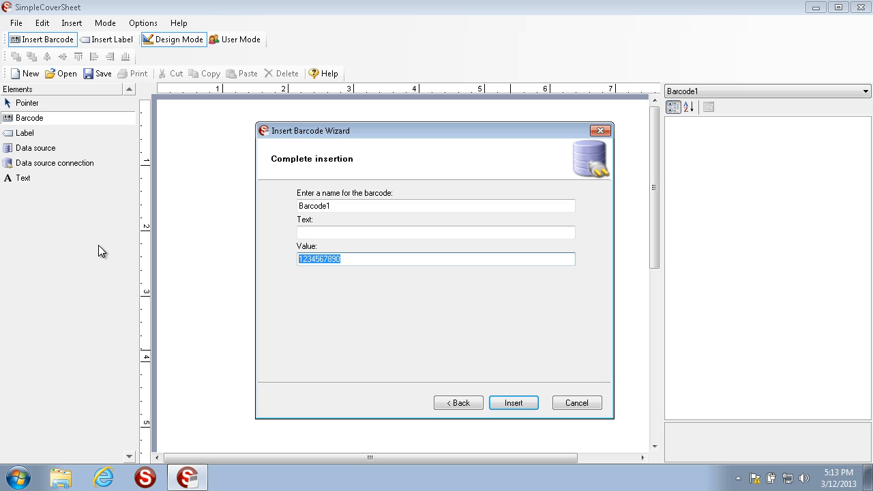
double_click(521, 205)
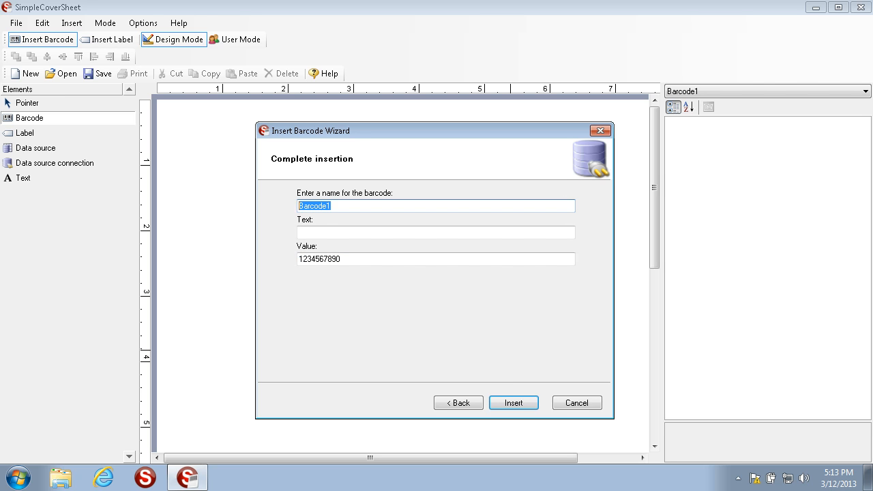
text(Sep)
text(arator)
key(Tab)
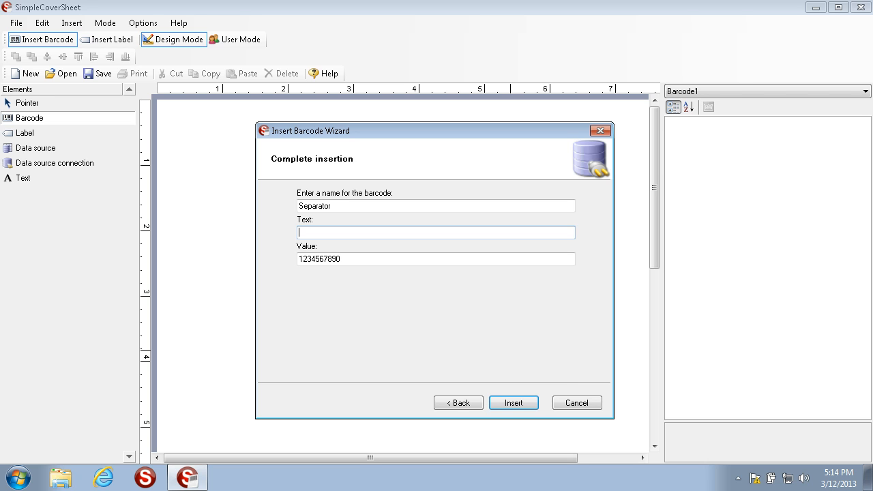
text(Separator)
key(Tab)
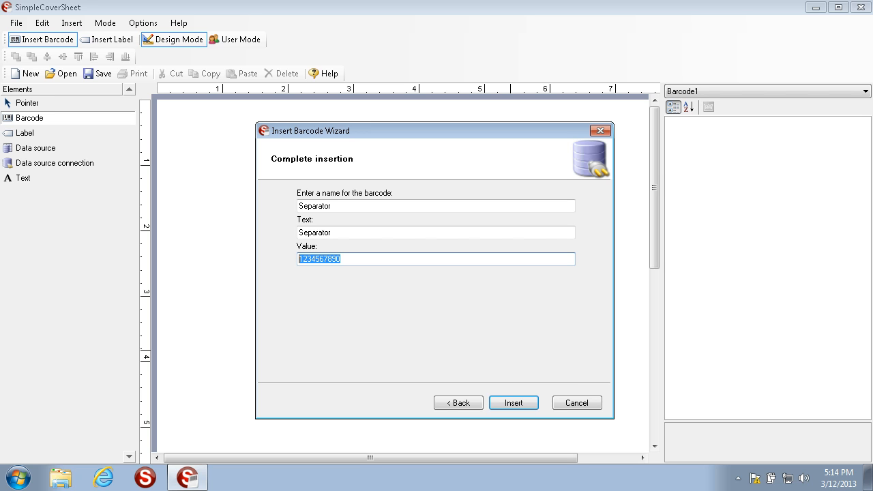
Step: Set the barcode's value to Barcode Separator and insert it on the sheet
text(Barcode Separ)
key(BackSpace)
key(BackSpace)
key(BackSpace)
text(parator)
click(515, 401)
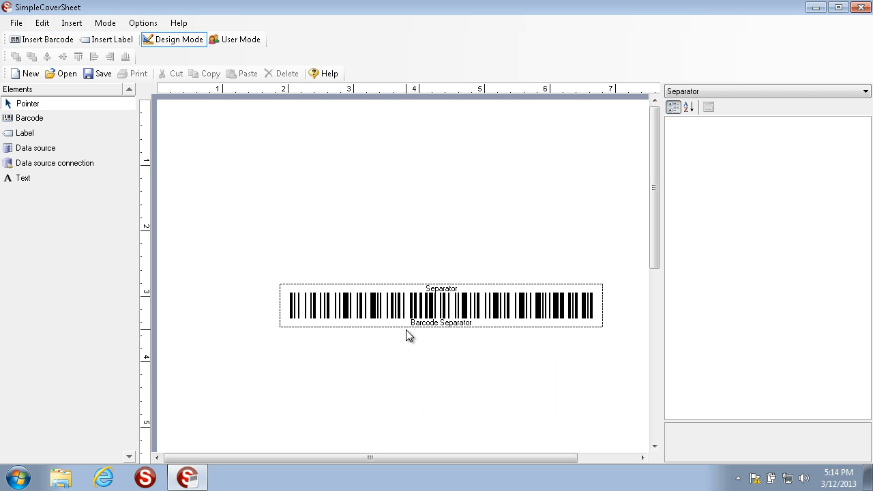
Step: Check the static Separator barcode in user mode and return to design mode
click(240, 39)
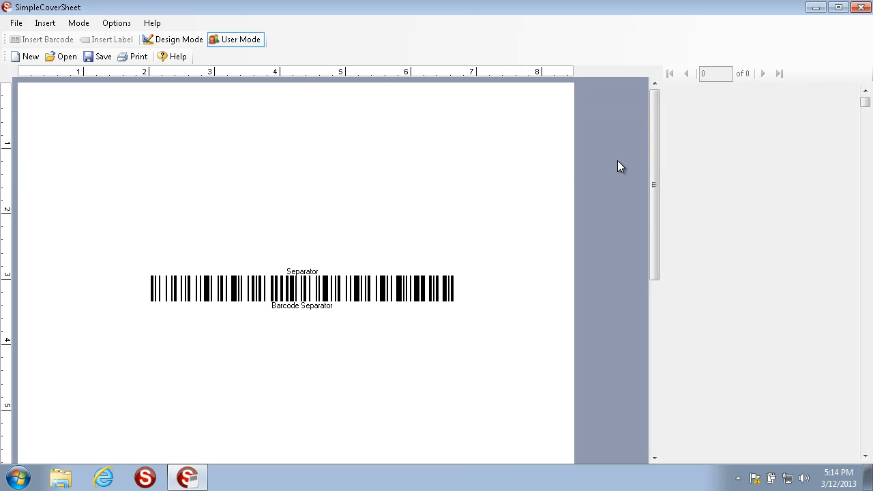
drag(653, 171, 668, 153)
click(174, 41)
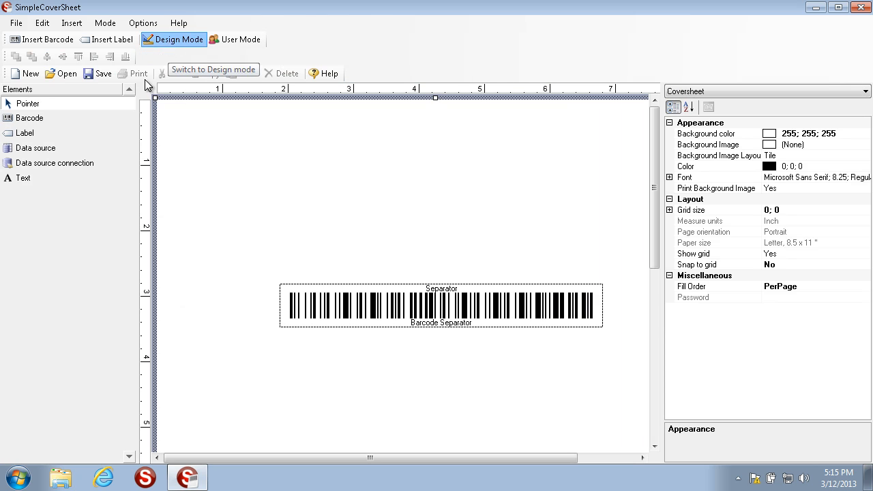
Step: Draw a barcode about 2.2 inches wide below the Separator barcode, constructed from input by the user before printing
click(66, 122)
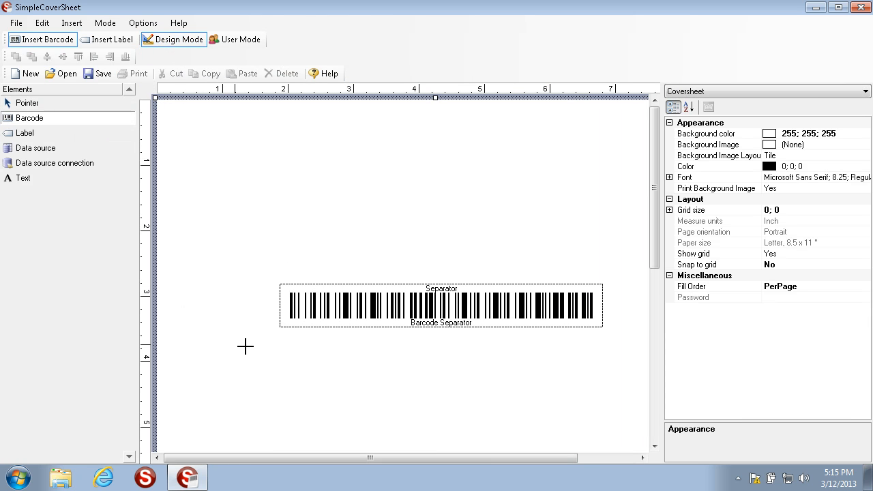
drag(245, 347, 390, 381)
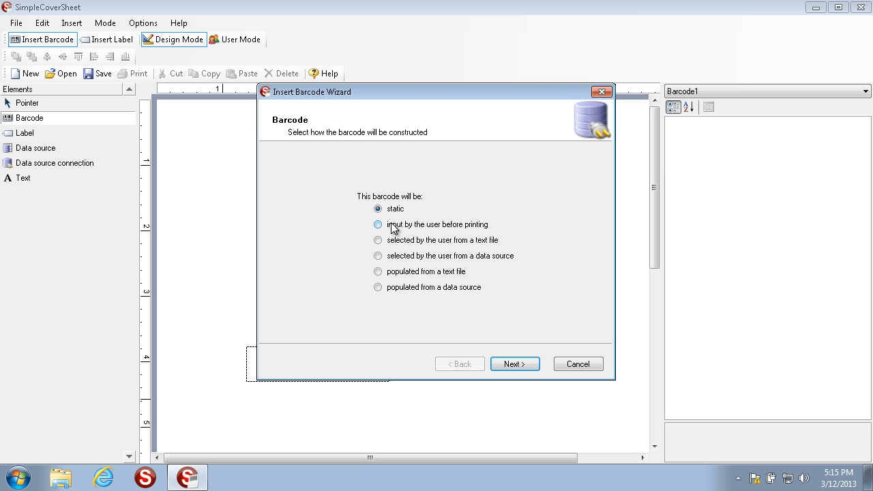
click(396, 232)
click(513, 364)
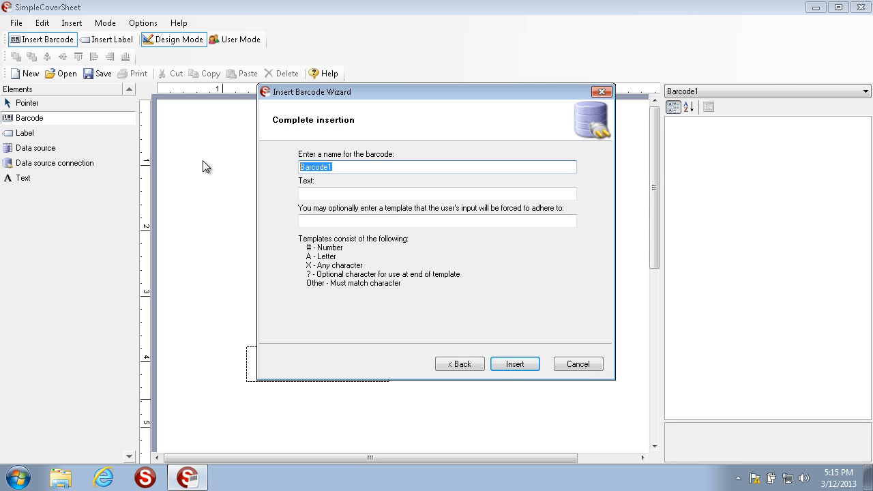
Step: Name the barcode Text, set its text to Text, and insert it without an input template
text(Text)
click(351, 191)
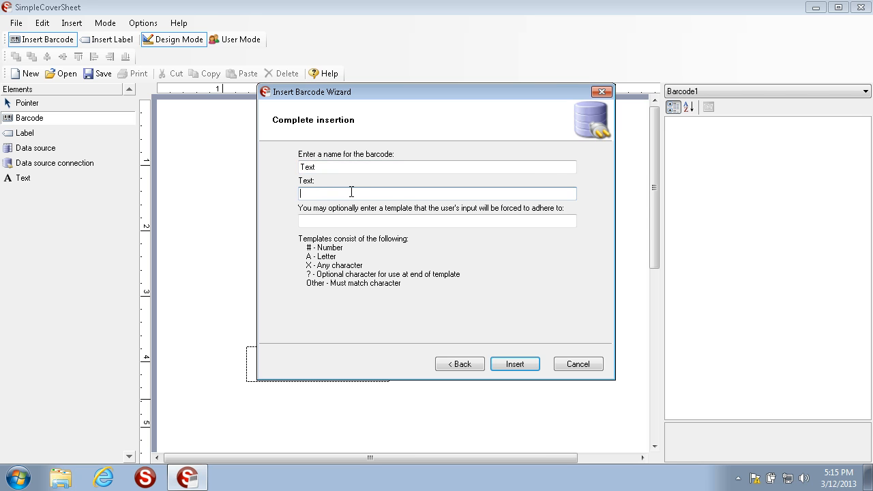
text(Test)
click(509, 364)
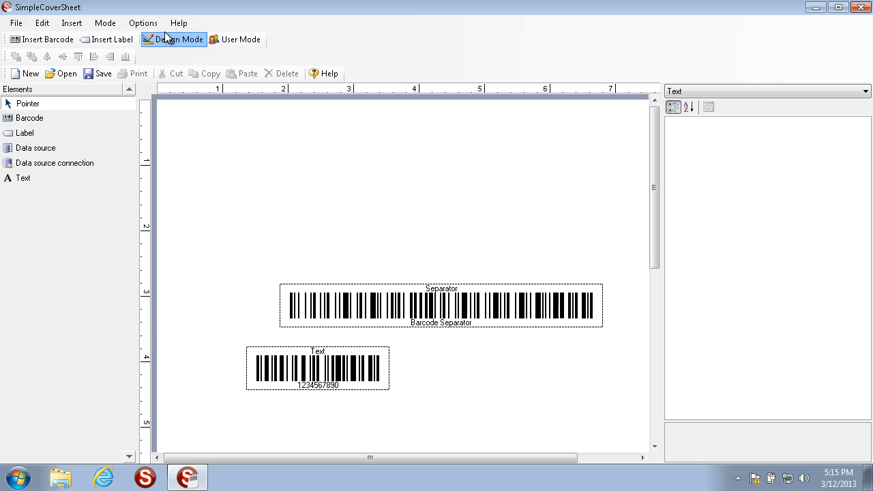
Step: Test the Text barcode in user mode with the value Type in Text, and return to design mode
click(244, 39)
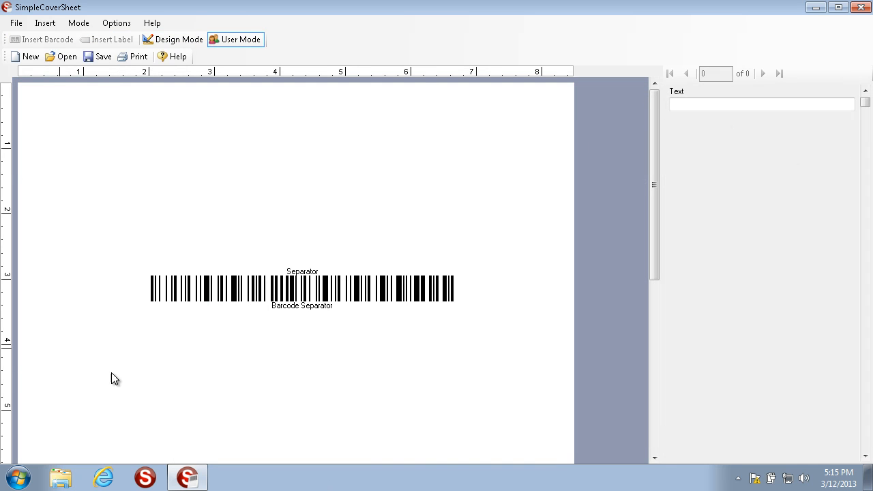
click(727, 104)
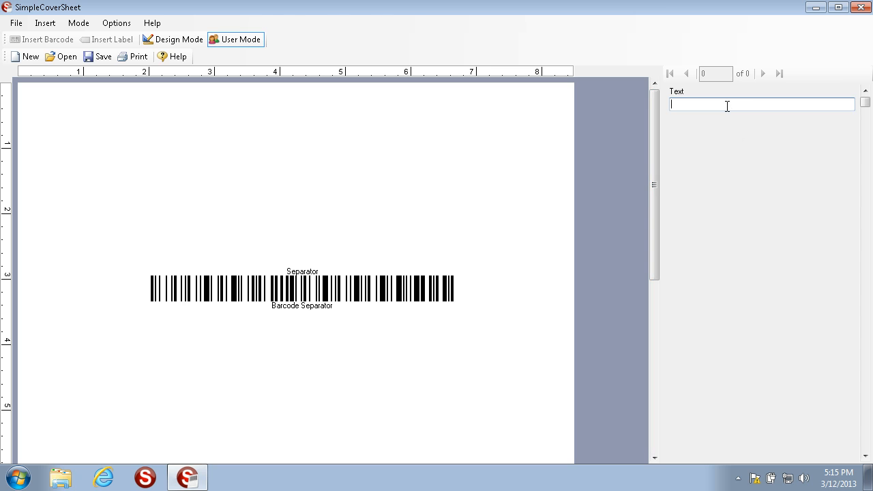
text(Type in Text)
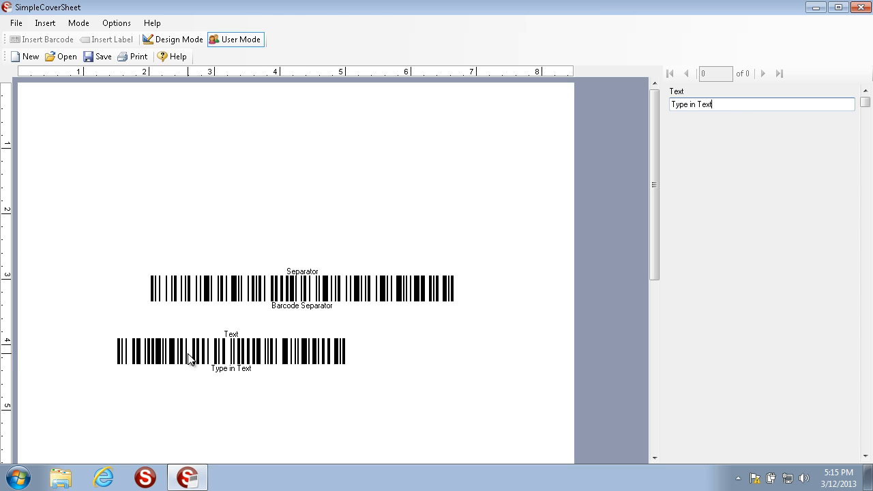
drag(754, 104, 358, 105)
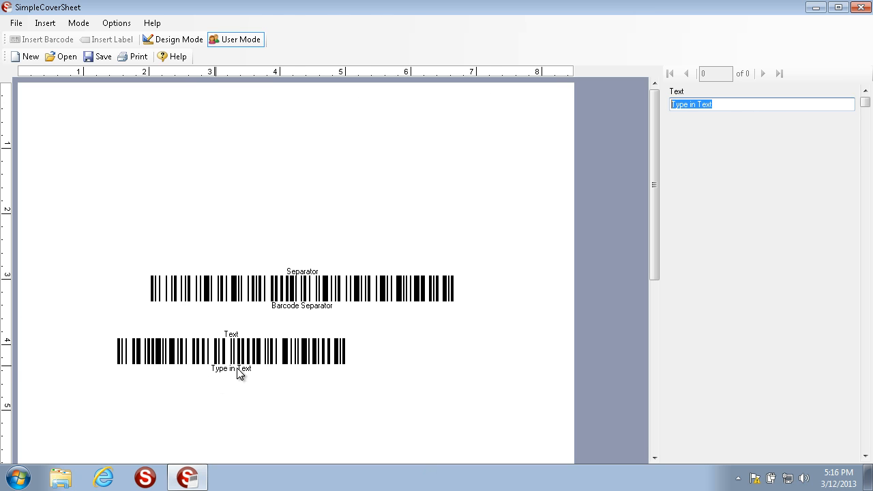
click(177, 39)
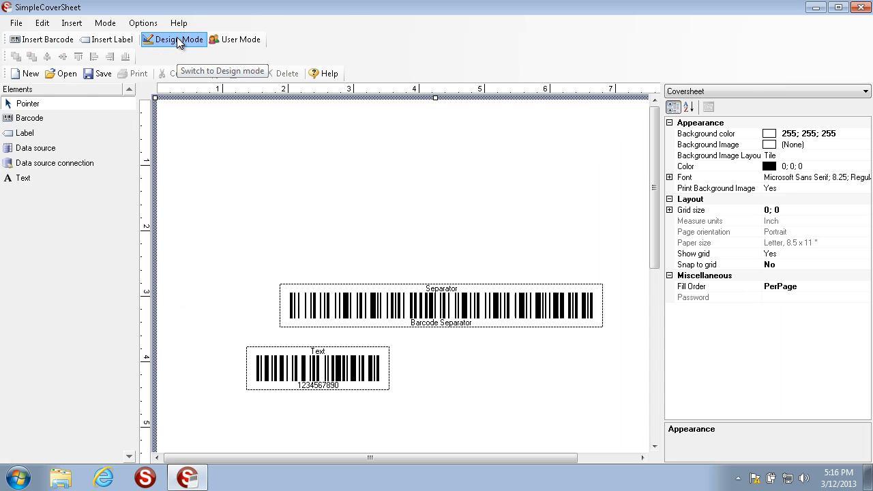
Step: Draw a third barcode below the Text barcode, constructed as selected by the user from a text file
click(30, 118)
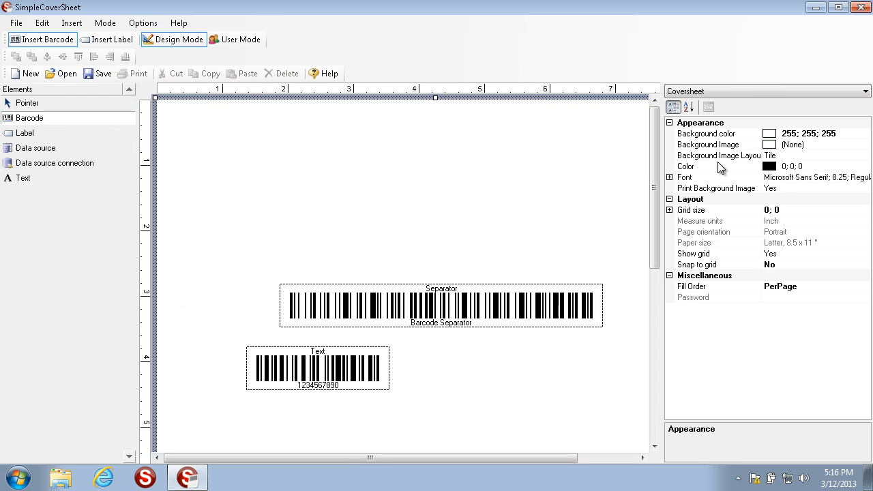
drag(653, 167, 654, 206)
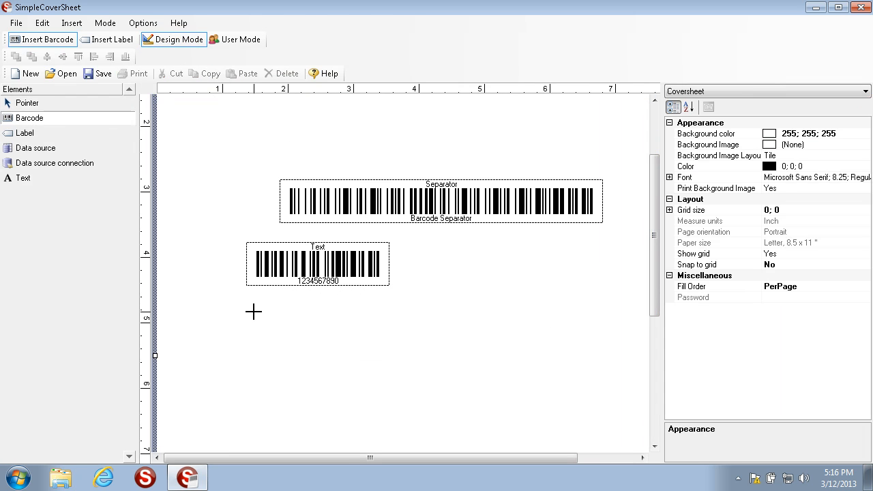
drag(243, 304, 530, 380)
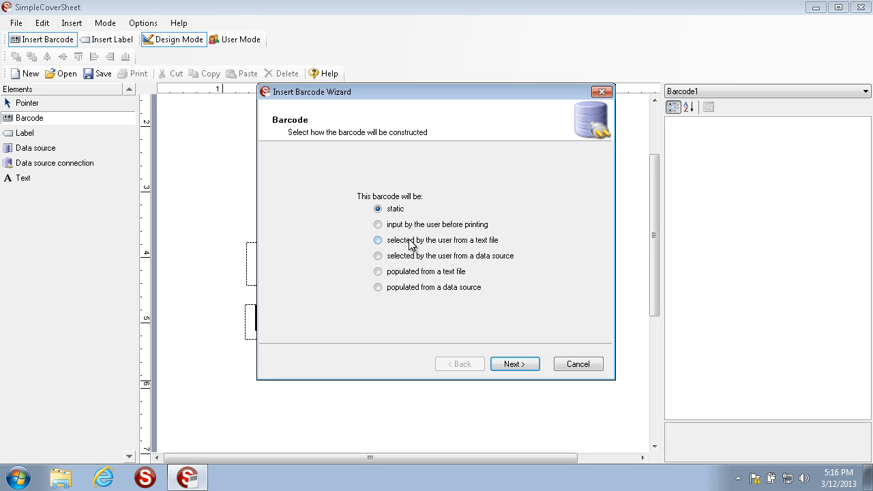
click(416, 247)
click(524, 363)
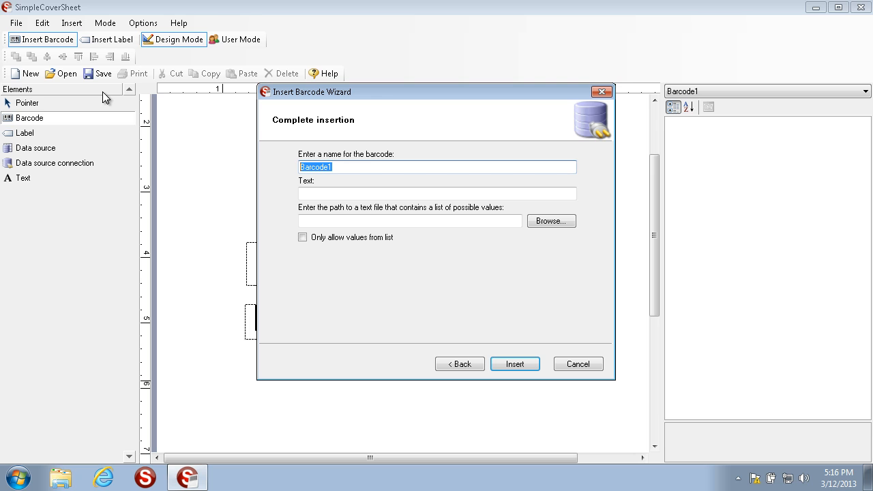
Step: Name the third barcode Names and set its text to Names
text(Names)
key(Tab)
text(Ma)
key(BackSpace)
key(BackSpace)
text(nNa)
key(BackSpace)
text(ames)
Step: Open the Names text file in the SIM-121 desktop folder, examine its list of values, and close it
click(72, 478)
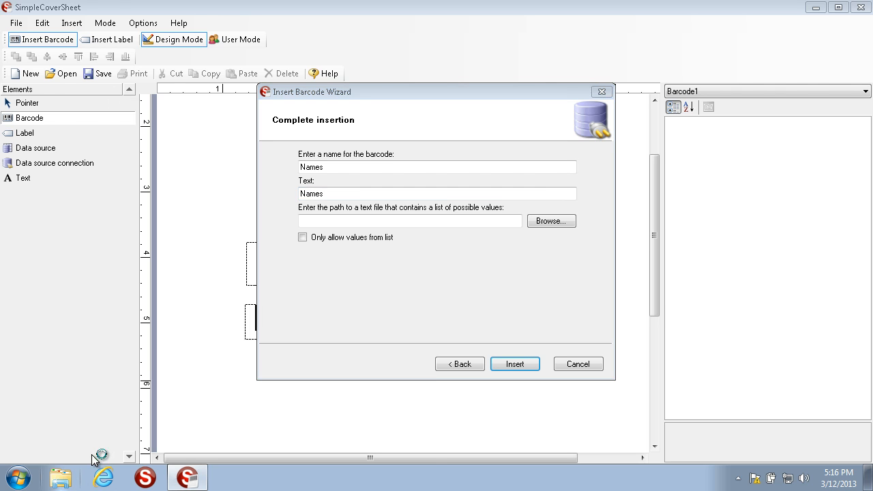
click(96, 181)
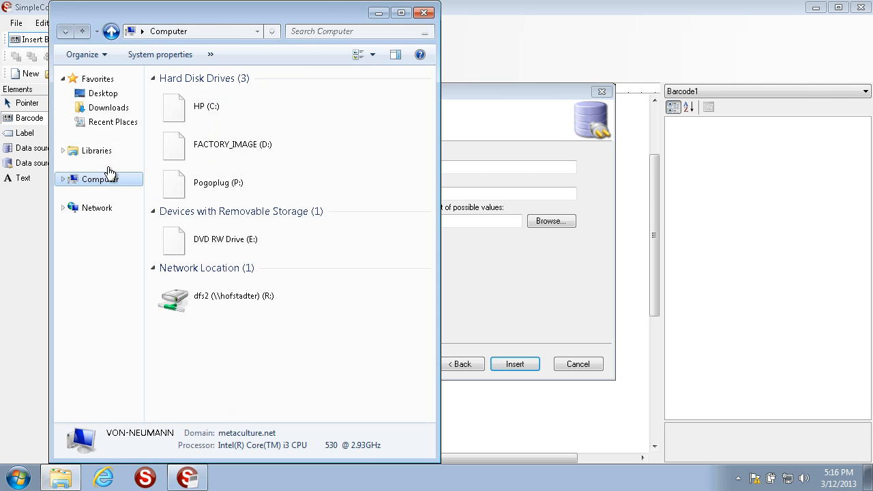
click(98, 94)
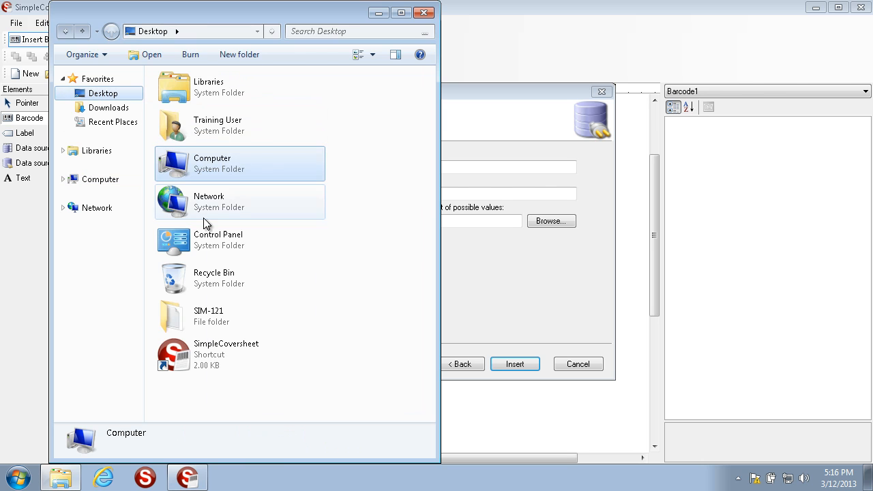
click(209, 313)
double_click(209, 313)
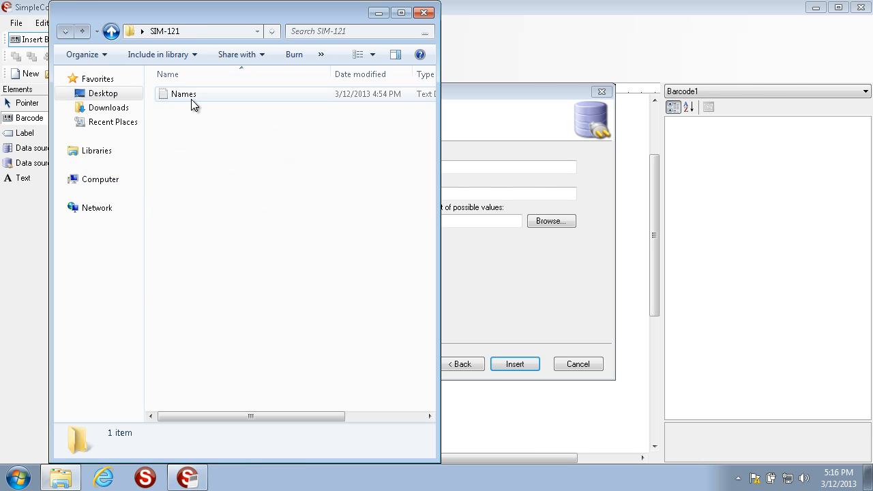
double_click(191, 100)
drag(173, 170, 38, 31)
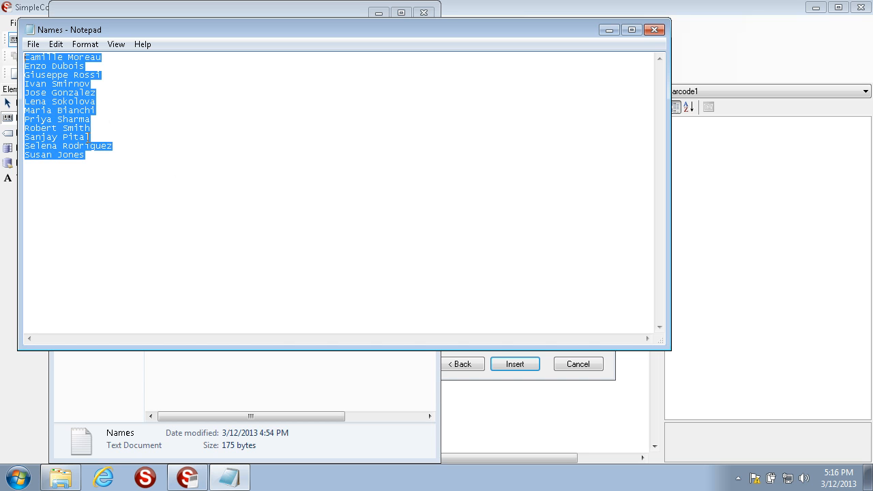
click(654, 29)
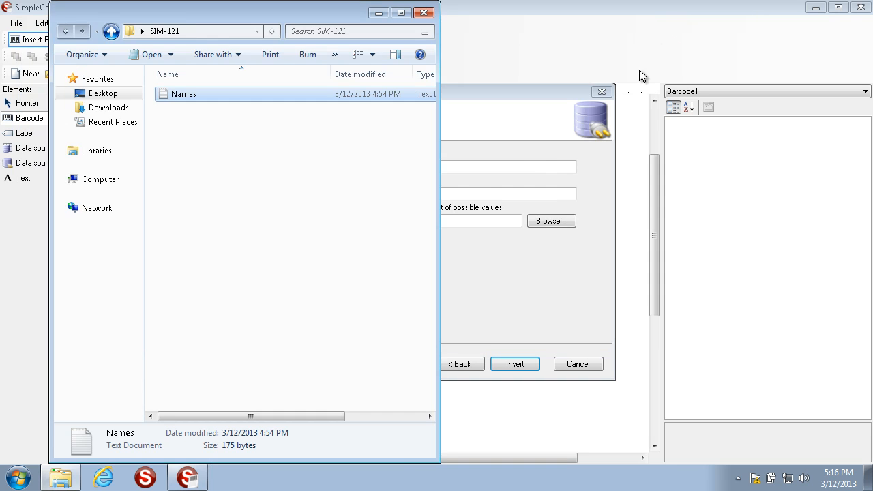
click(424, 12)
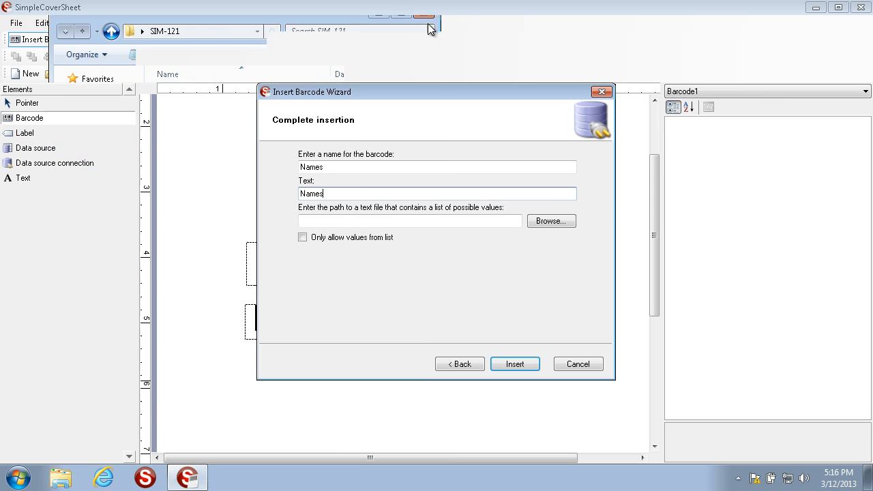
Step: Set Names.txt from the SIM-121 desktop folder as the Names barcode's value list and insert the barcode
click(556, 222)
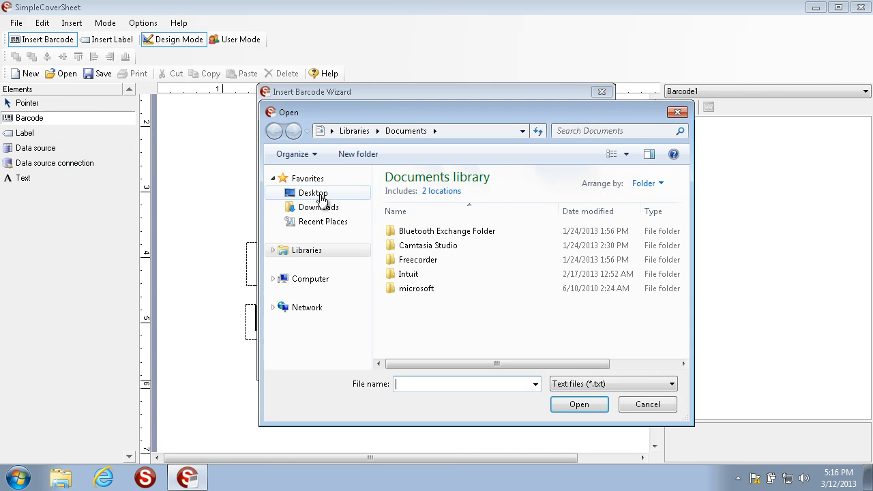
click(314, 194)
double_click(454, 336)
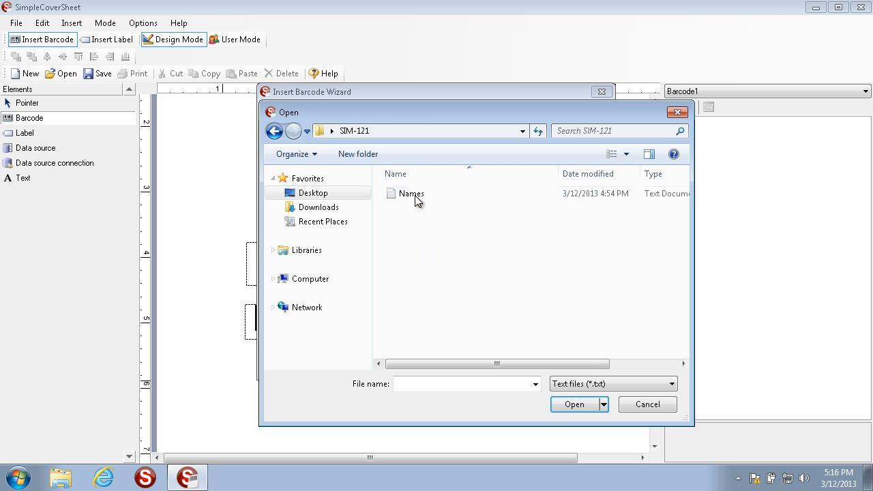
click(419, 202)
click(575, 406)
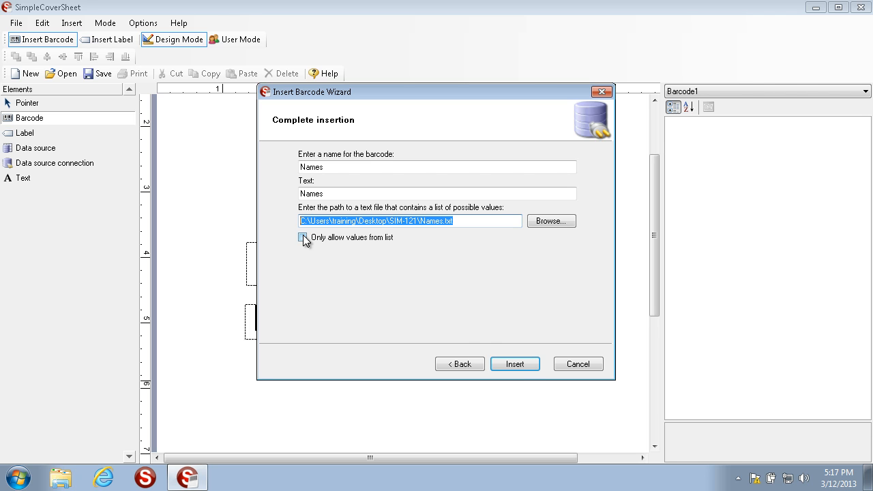
click(515, 360)
Step: Test the Names barcode in user mode by selecting three different names from its list
click(256, 41)
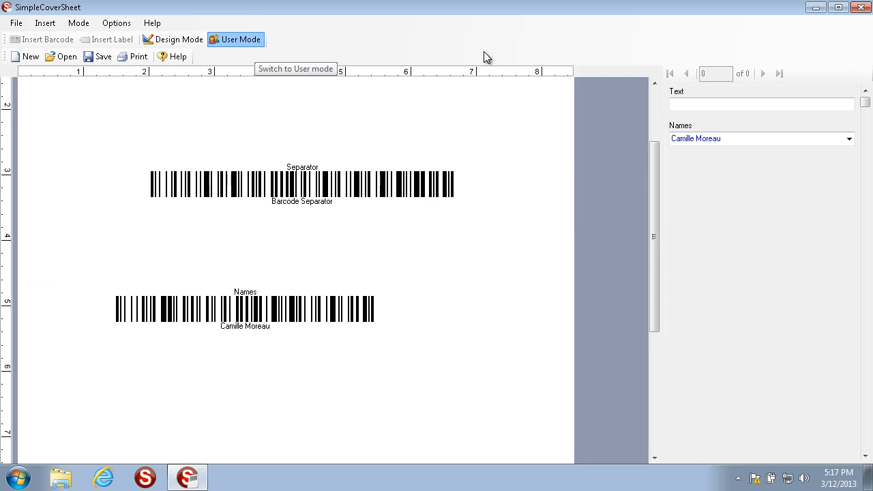
click(849, 140)
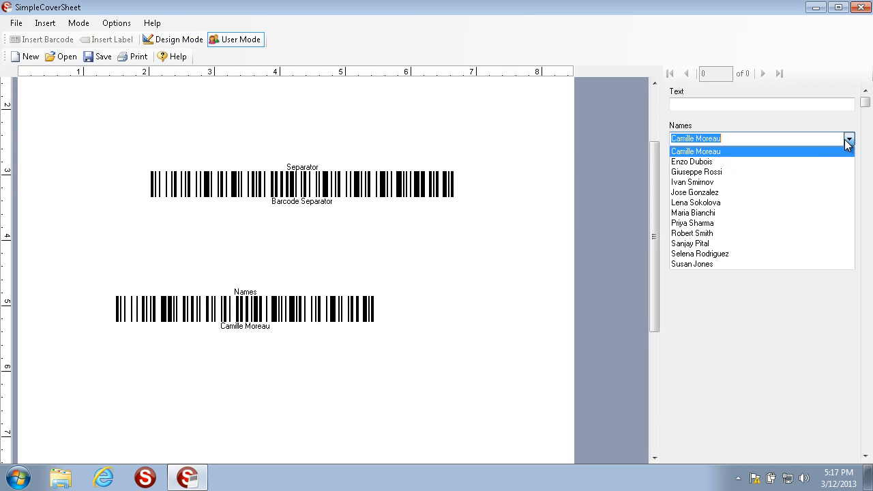
click(770, 195)
click(848, 137)
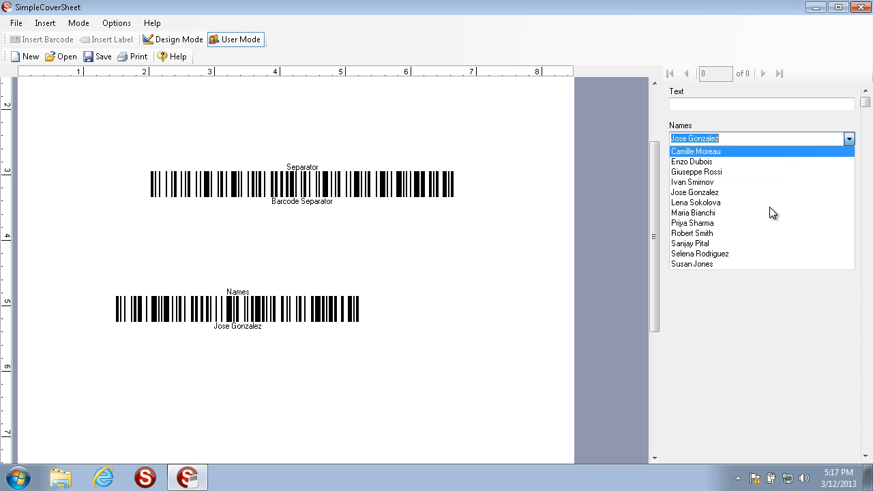
click(754, 234)
click(850, 141)
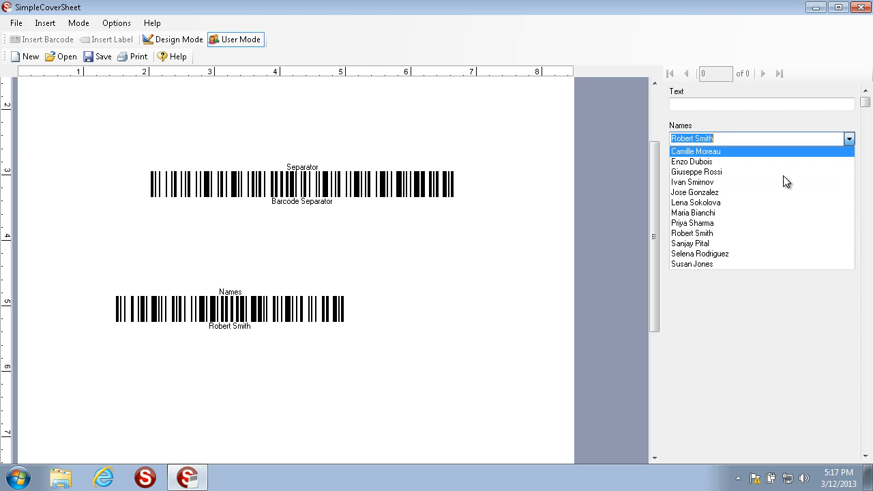
click(710, 259)
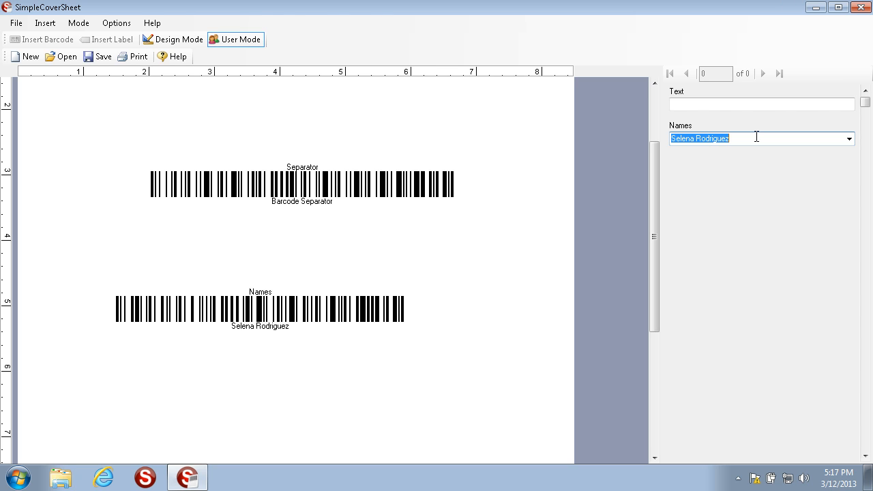
Step: Test the Names barcode with the unlisted value Anything, and return to design mode
text(Anything)
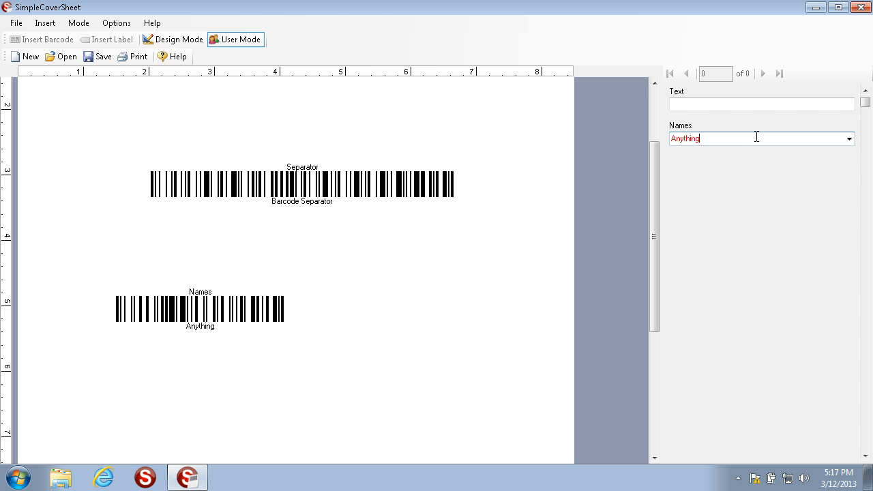
drag(739, 137, 435, 115)
click(742, 139)
click(175, 41)
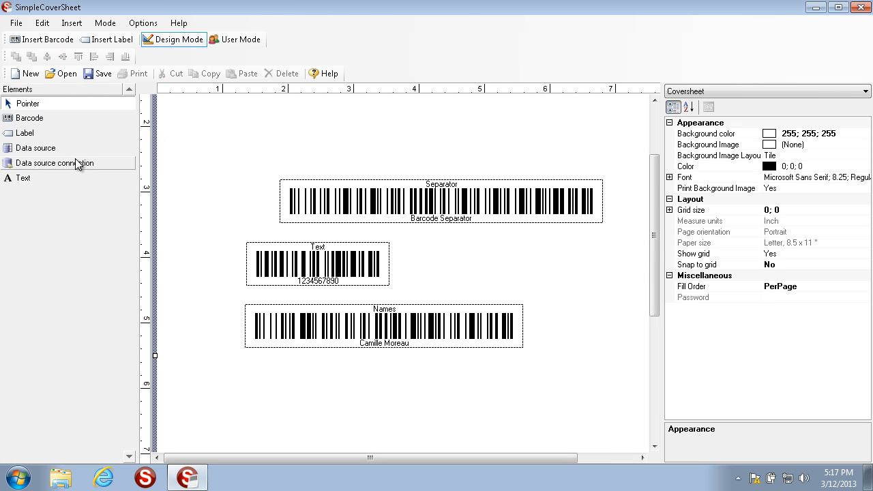
Step: Place a label below the Names barcode, populated as handwritten after printing
click(36, 132)
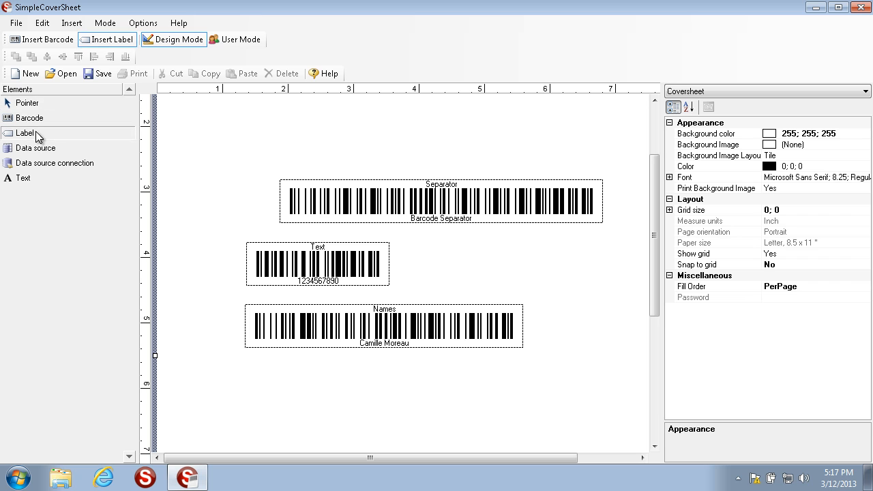
click(218, 366)
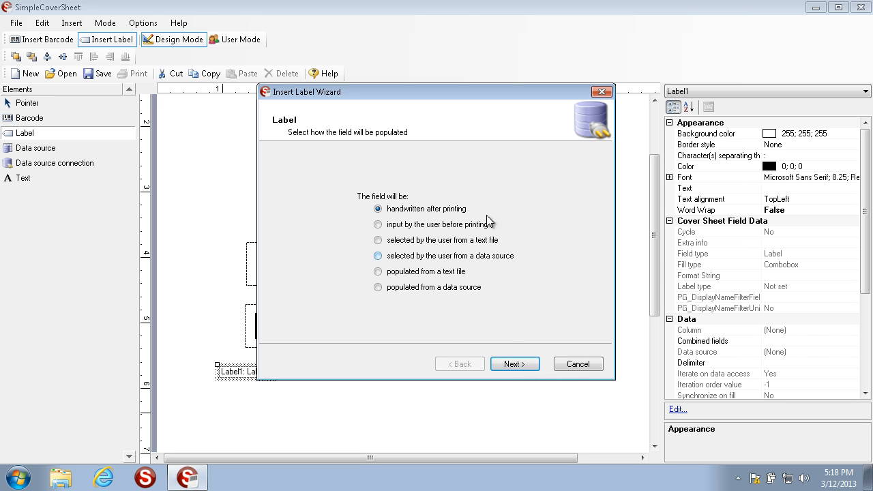
click(513, 363)
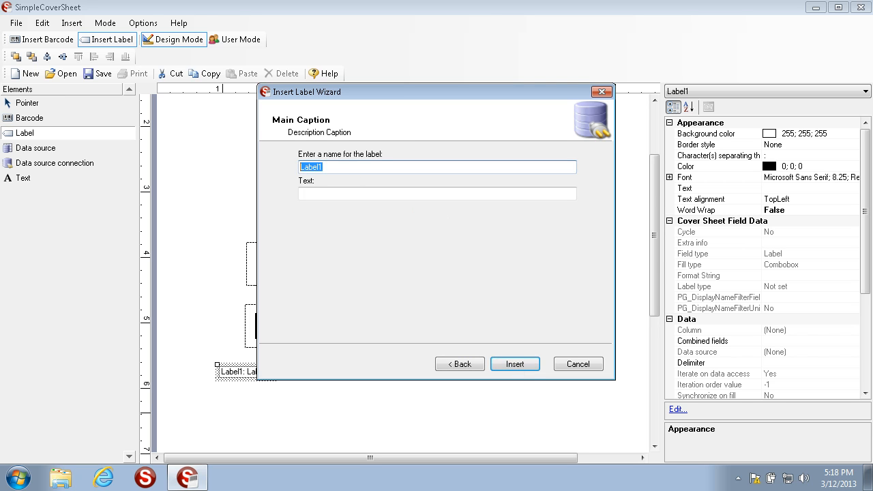
Step: Insert the label with the name Signature and the text "Signature:", and preview it in user mode before returning to design mode
text(Signature)
key(Tab)
text(Signature)
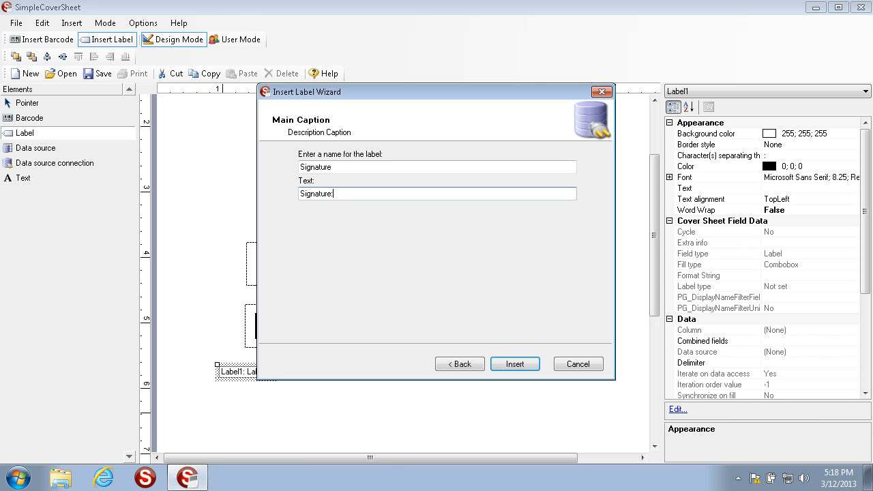
text(:)
click(504, 364)
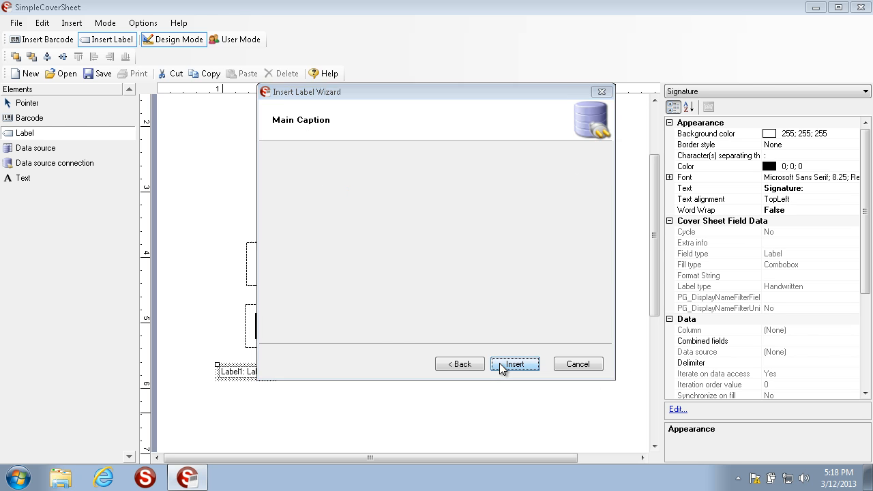
click(240, 40)
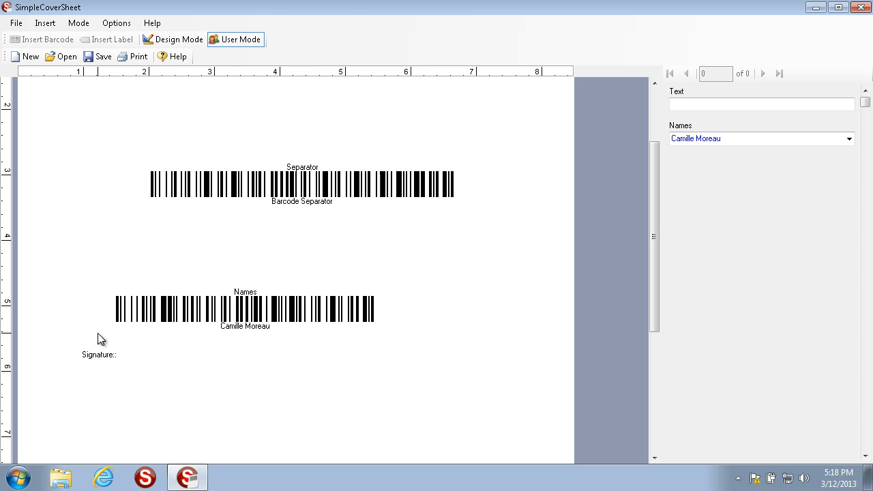
click(196, 39)
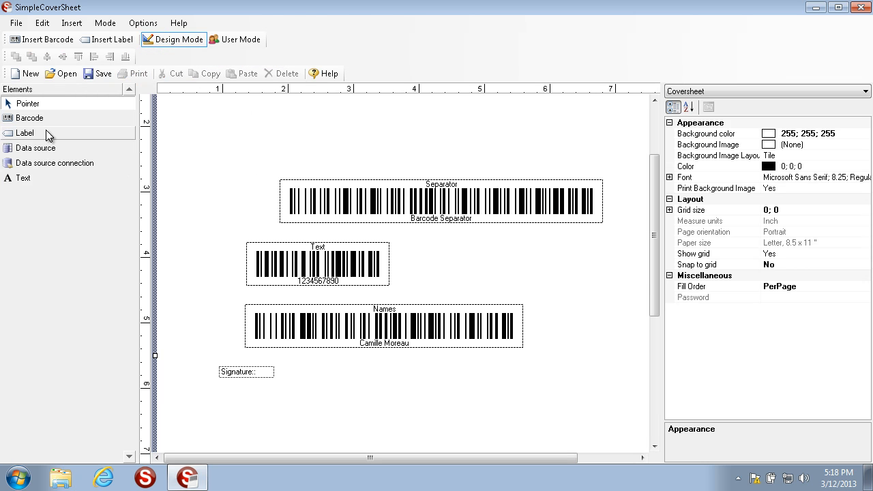
Step: Place a text element above the Separator barcode and set its text to Title
click(35, 179)
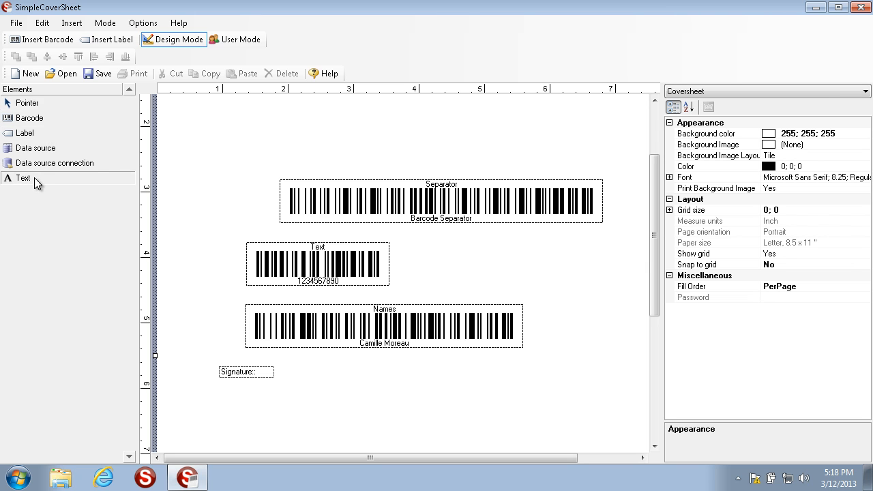
drag(253, 111, 508, 161)
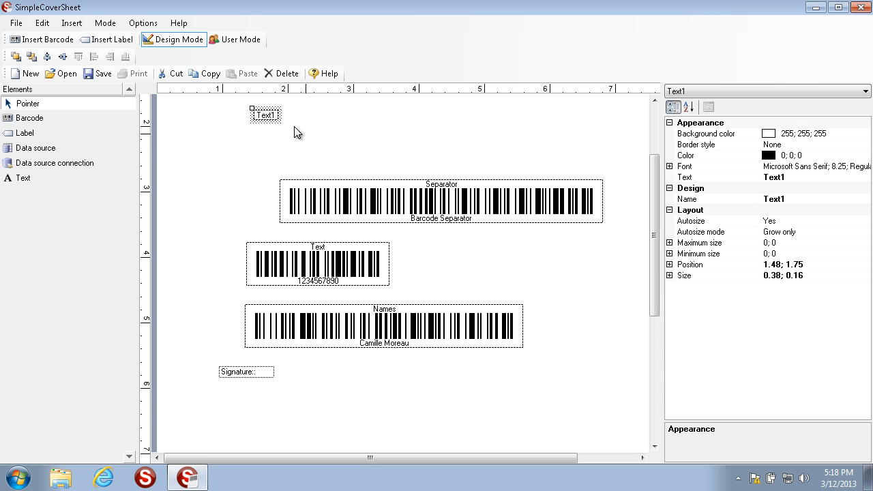
click(792, 176)
key(ctrl+a)
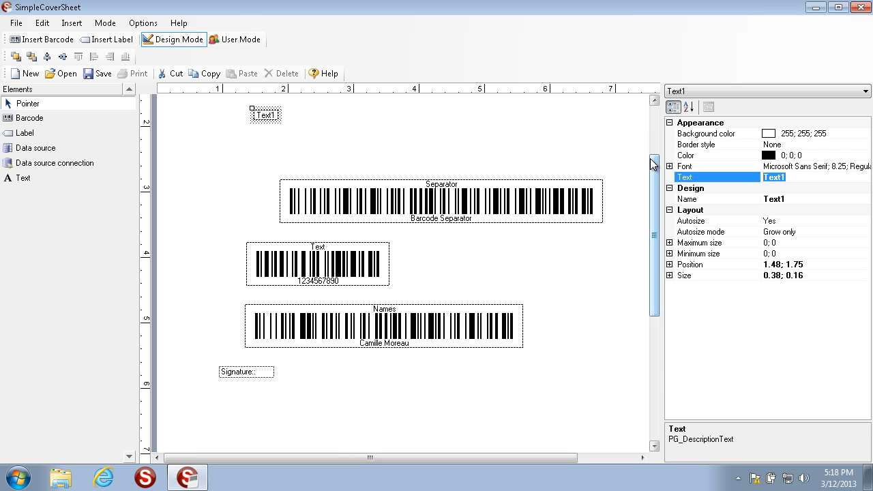
text(Title)
click(794, 198)
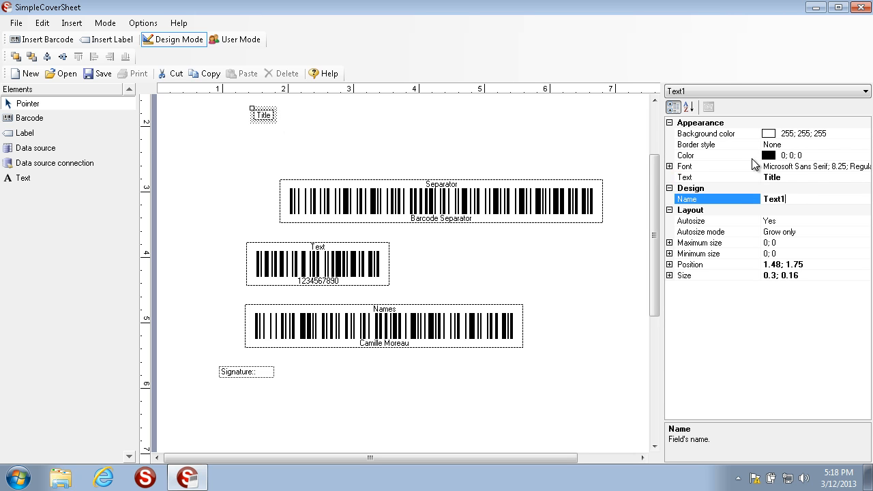
Step: Set the Title text's font to bold, size 72, and move it to about 2.41; 1.61 inches above the Separator barcode
click(772, 167)
click(866, 168)
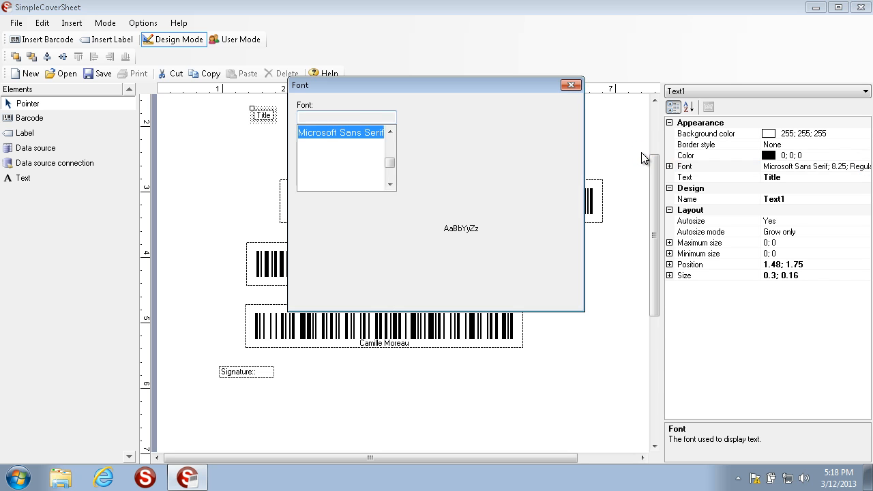
click(428, 161)
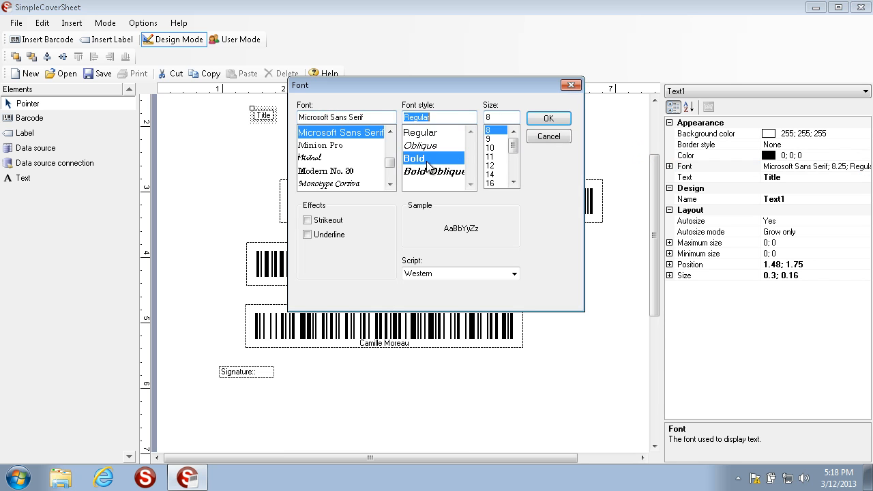
scroll(514, 180, down, 3)
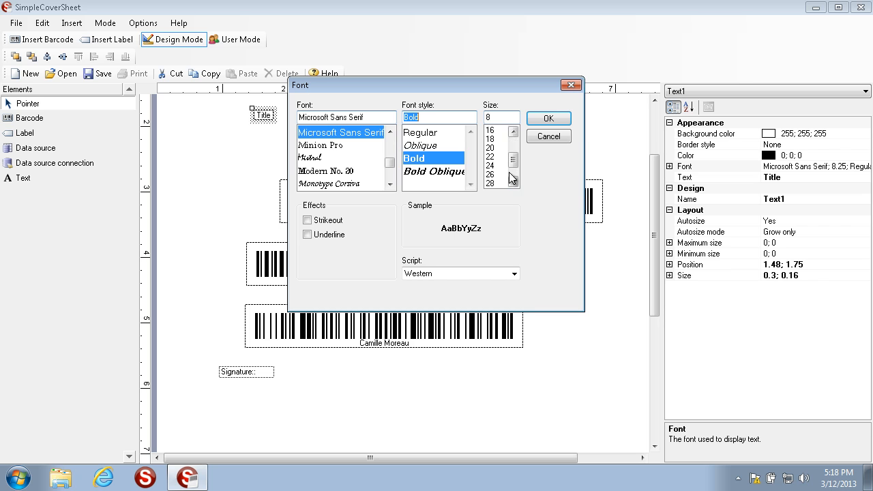
click(491, 184)
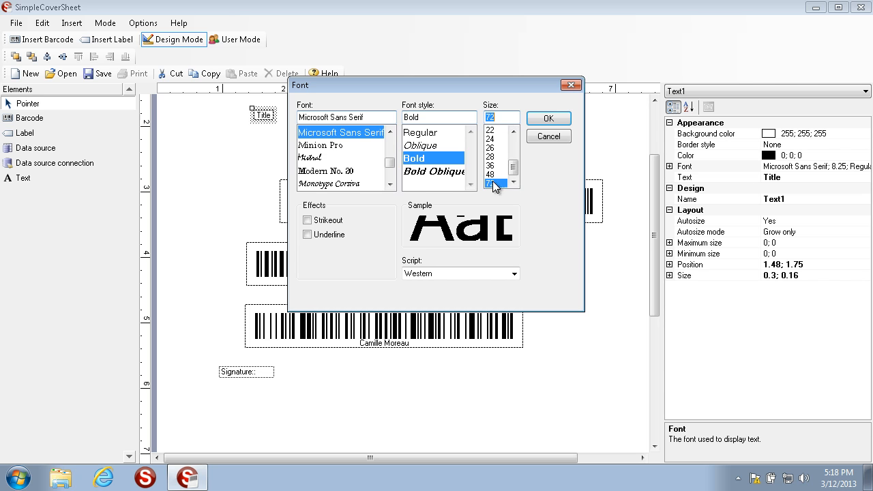
click(550, 119)
drag(336, 152, 397, 143)
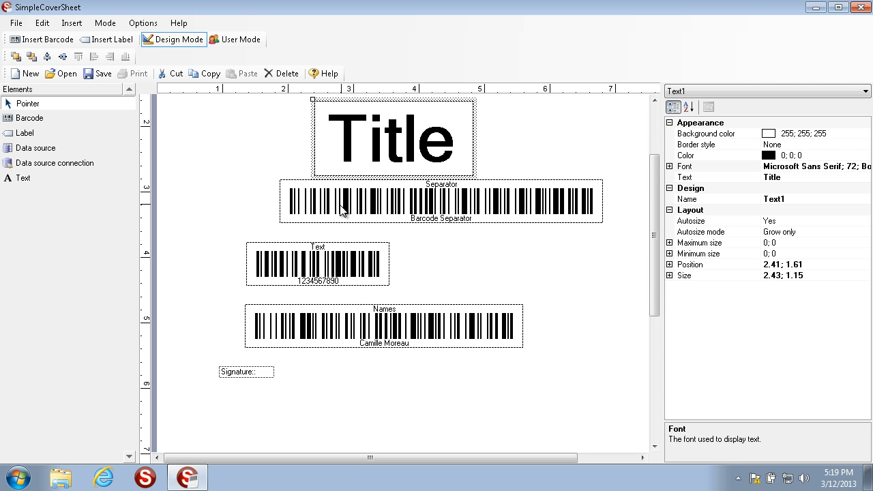
Step: Test the coversheet in user mode by entering Text for the Text barcode and checking the Names choices
click(232, 39)
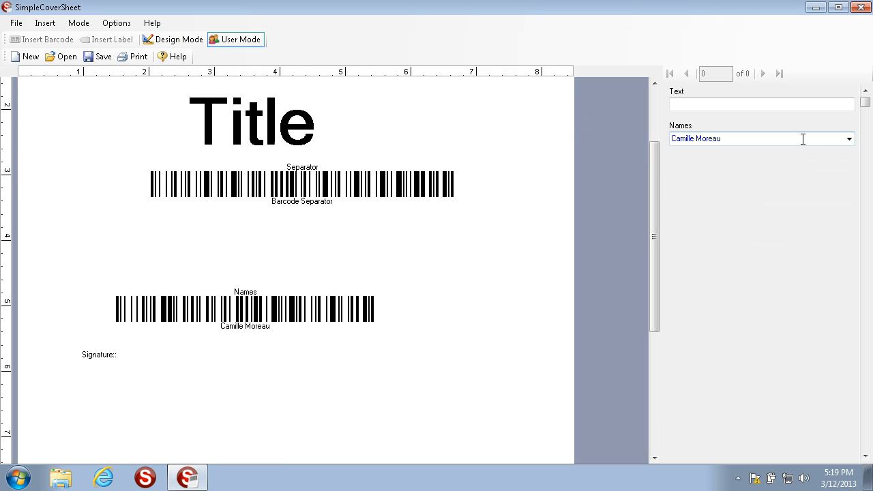
click(803, 105)
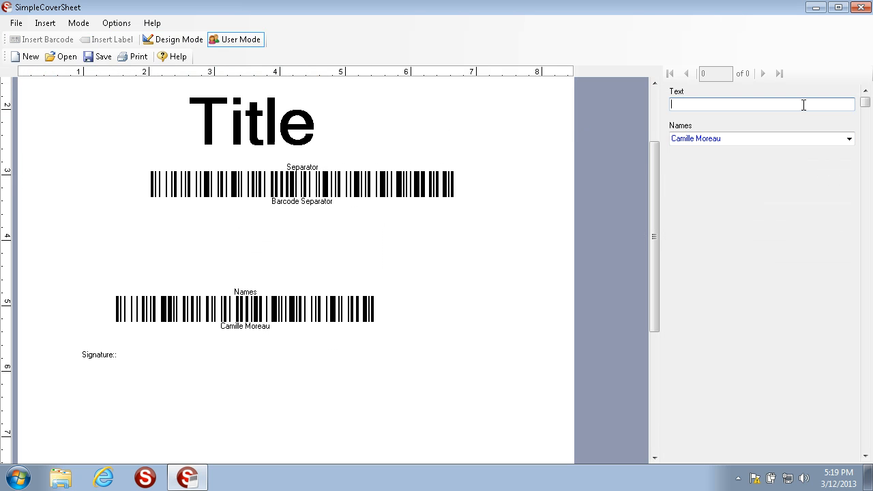
text(Text)
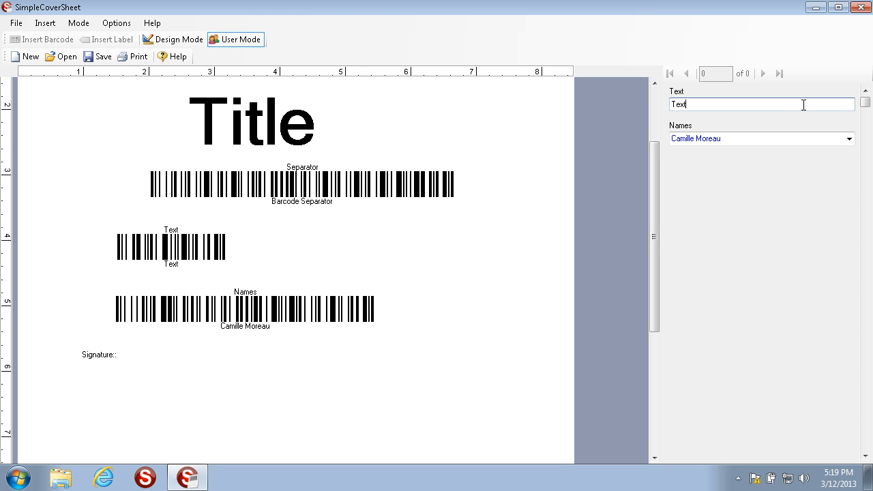
click(850, 138)
click(849, 139)
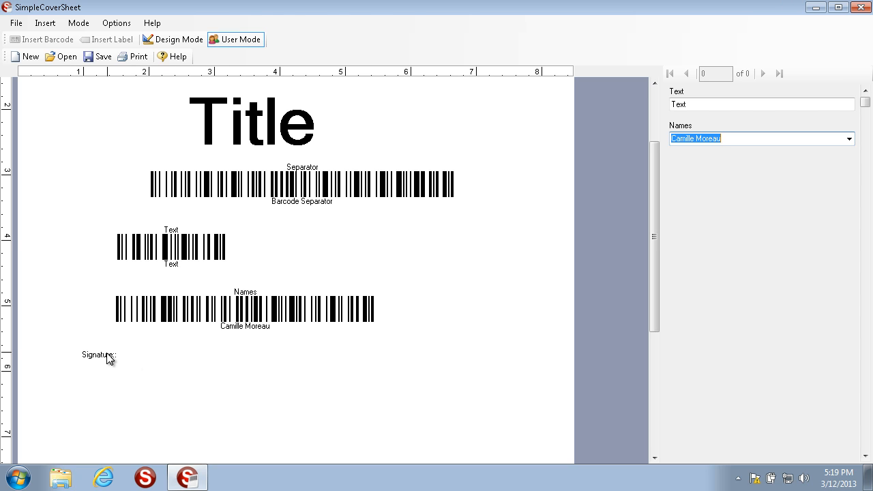
Step: Review the available printers in the print settings and close them without printing
click(127, 58)
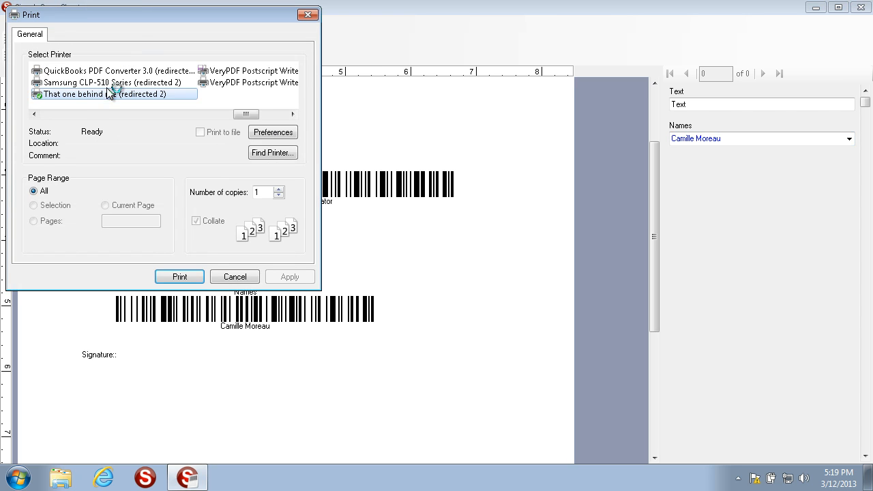
click(57, 116)
click(56, 116)
click(57, 115)
click(235, 277)
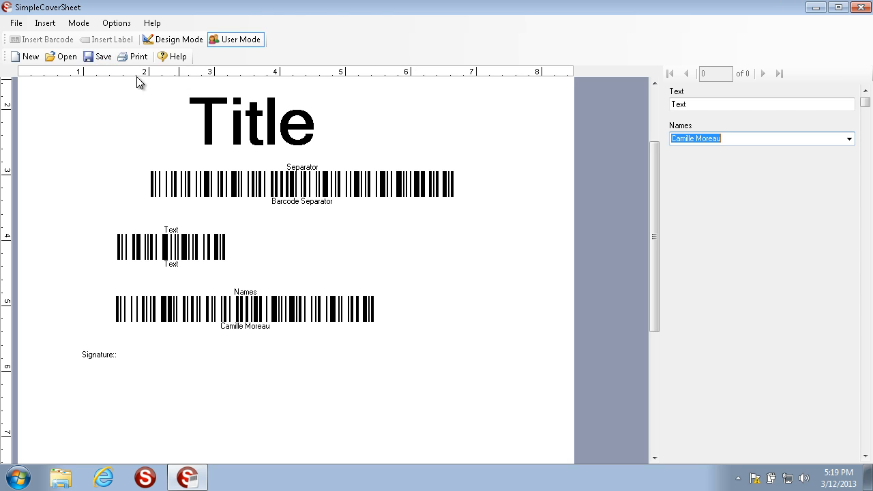
Step: Save the template as CoverSheet in the SIM-121 folder and open that folder in Windows Explorer
click(95, 56)
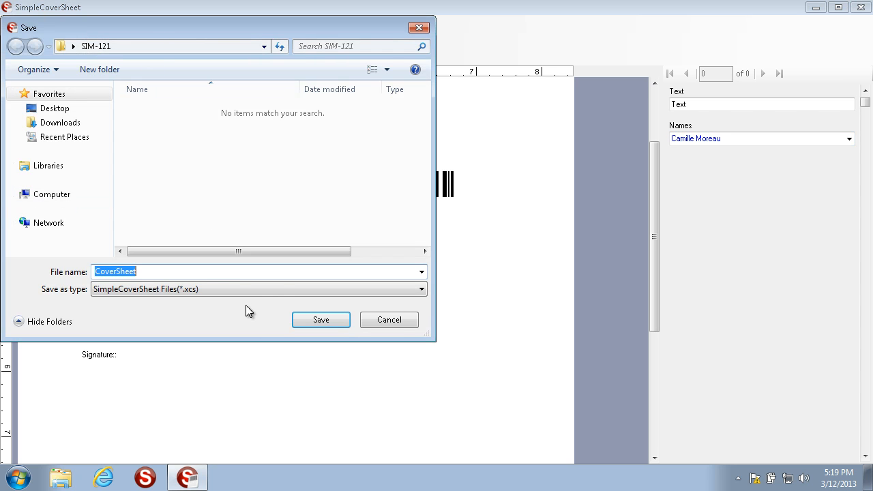
click(327, 330)
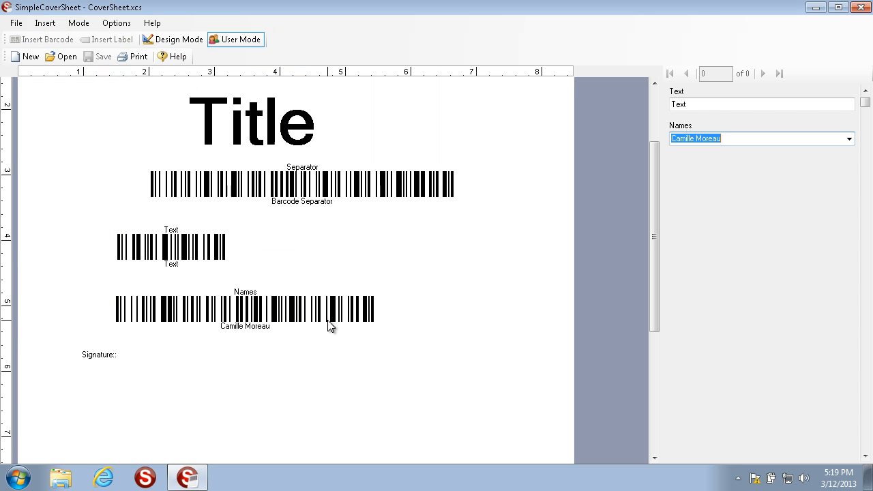
click(65, 478)
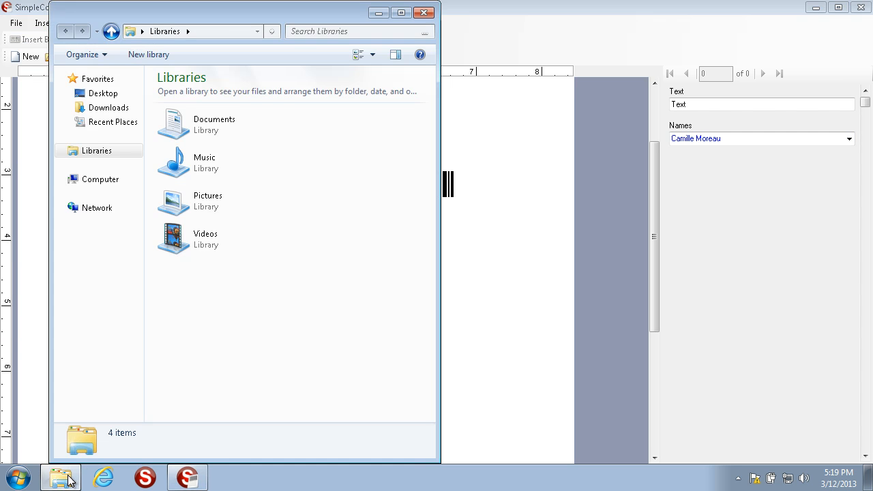
click(106, 94)
double_click(212, 318)
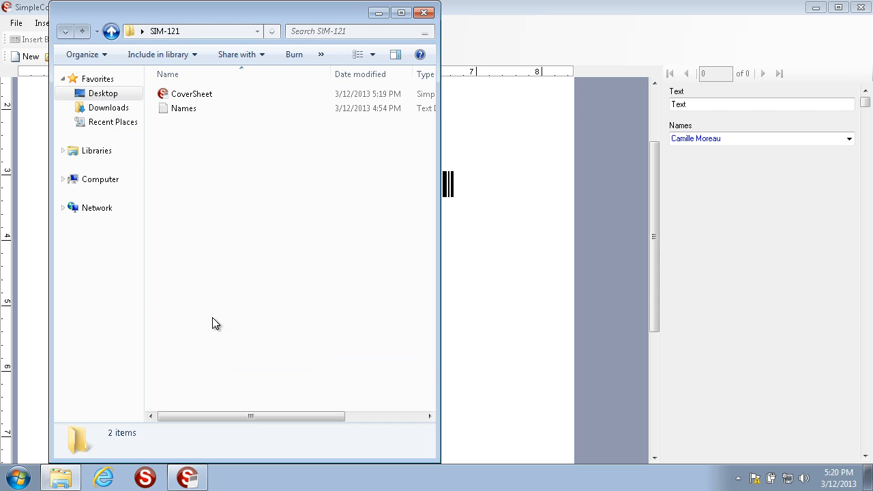
Step: Examine the saved CoverSheet file's type and details in the SIM-121 folder and close the folder window
click(211, 94)
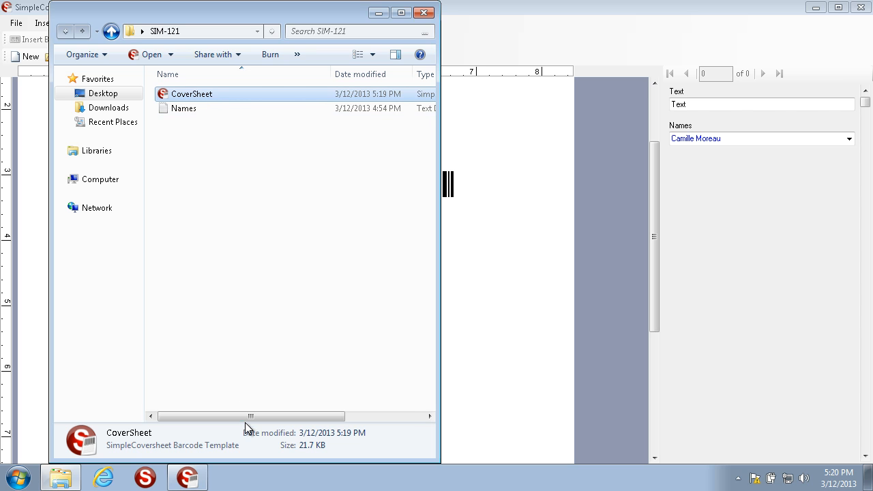
drag(245, 417, 329, 416)
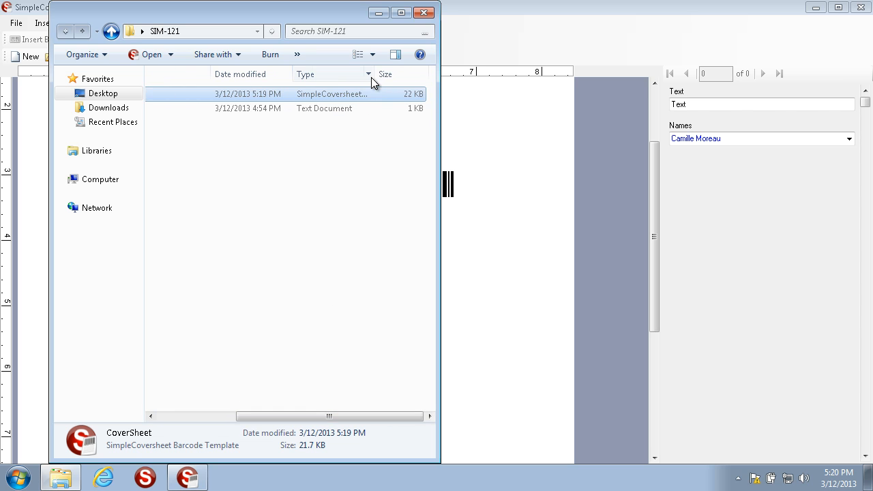
drag(376, 77, 416, 74)
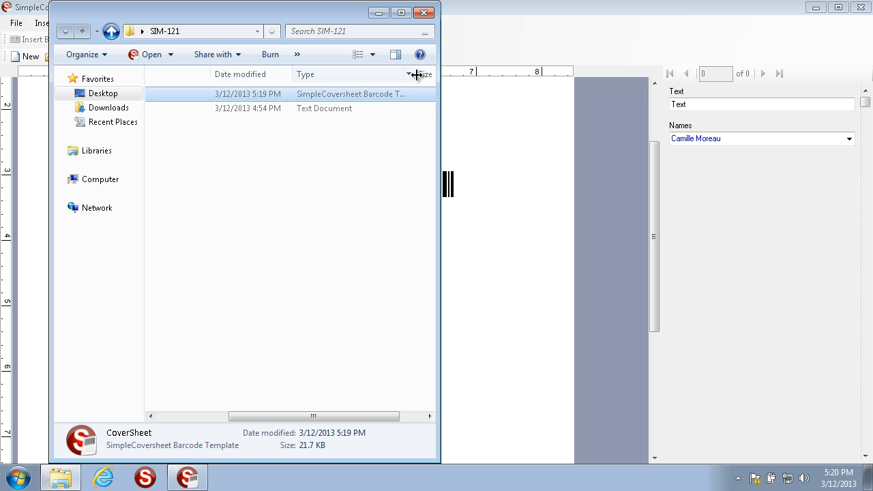
mouse_move(416, 74)
mouse_down()
mouse_move(429, 75)
mouse_move(408, 75)
mouse_up()
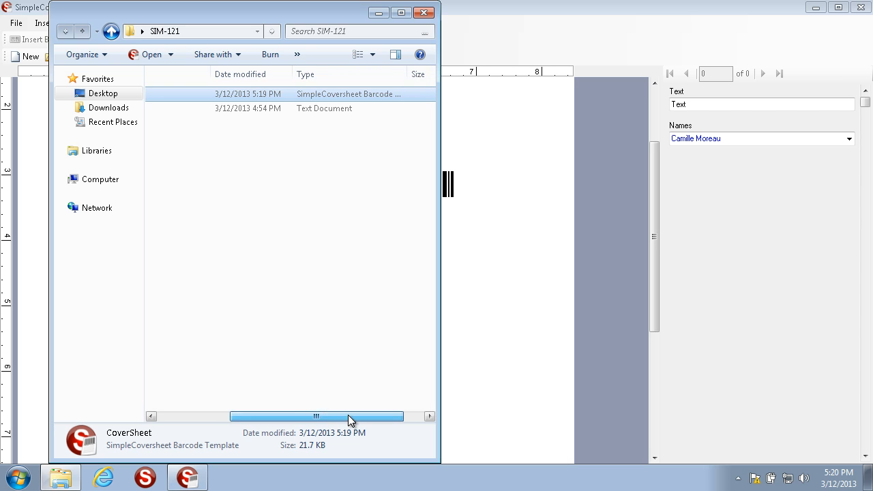
drag(348, 416, 174, 400)
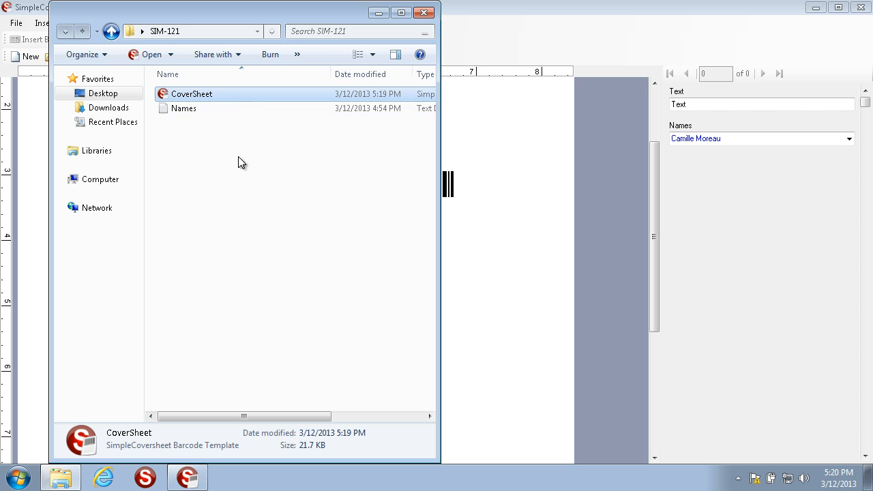
click(427, 13)
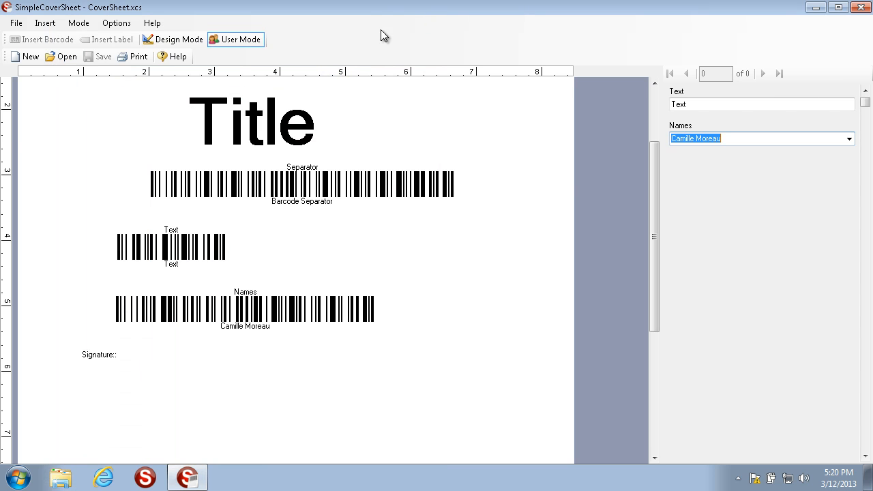
Step: Return to design mode and edit the Signature label so its text reads Signature without the extra colon
click(176, 39)
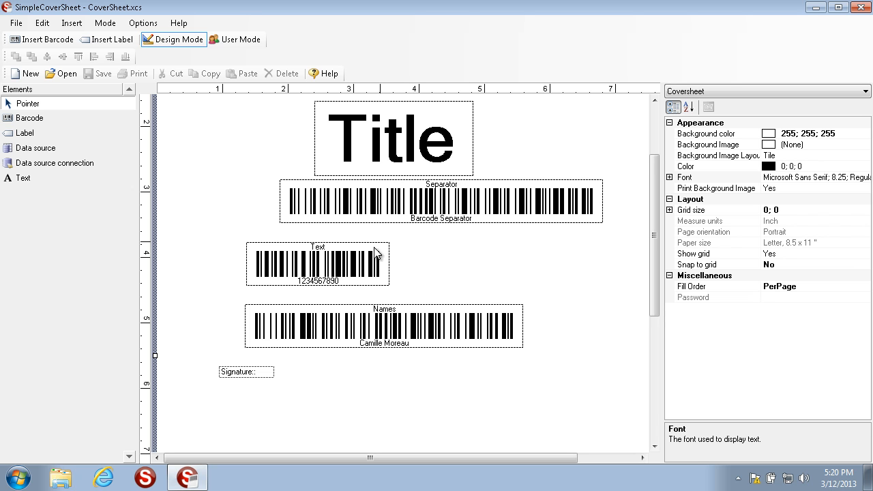
click(346, 269)
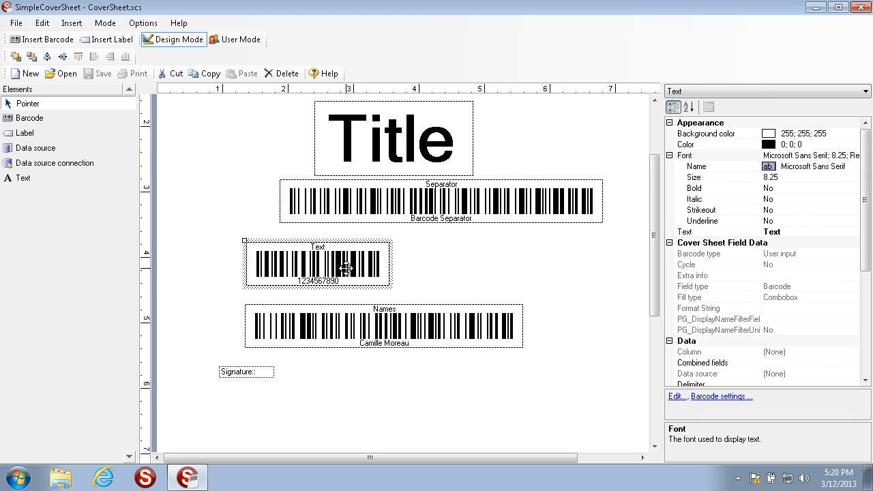
click(246, 371)
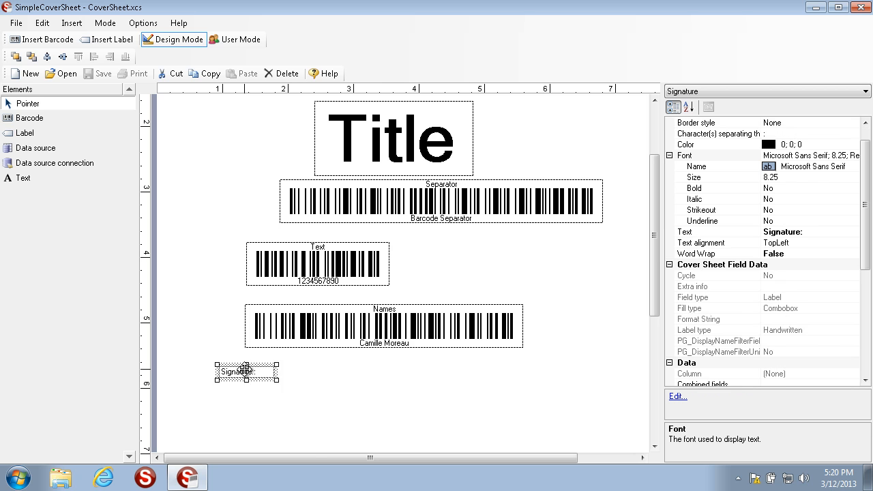
right_click(246, 371)
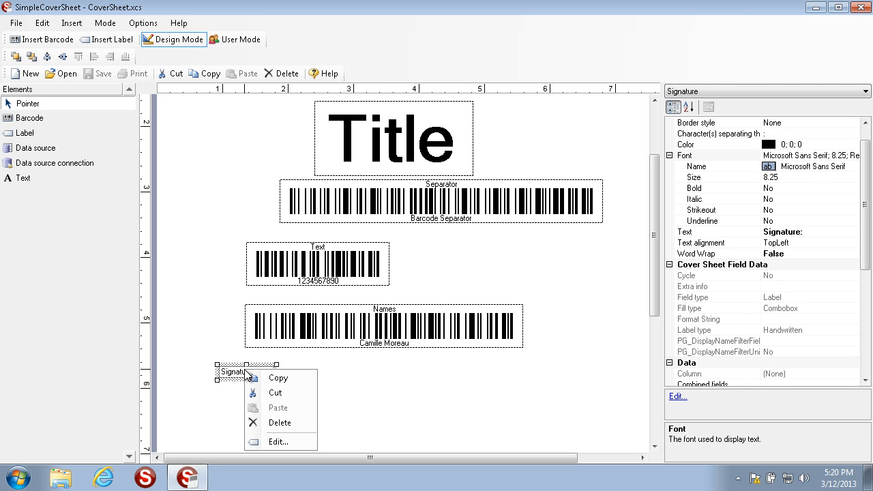
click(277, 442)
click(510, 363)
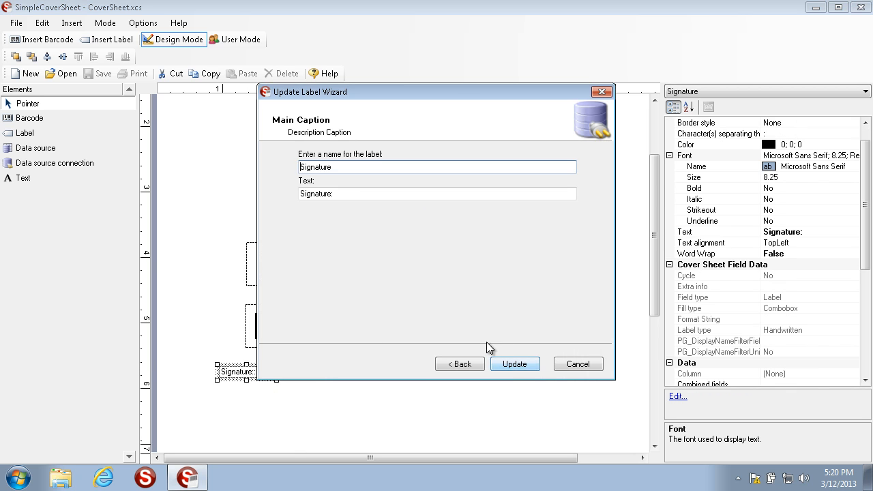
click(352, 193)
key(BackSpace)
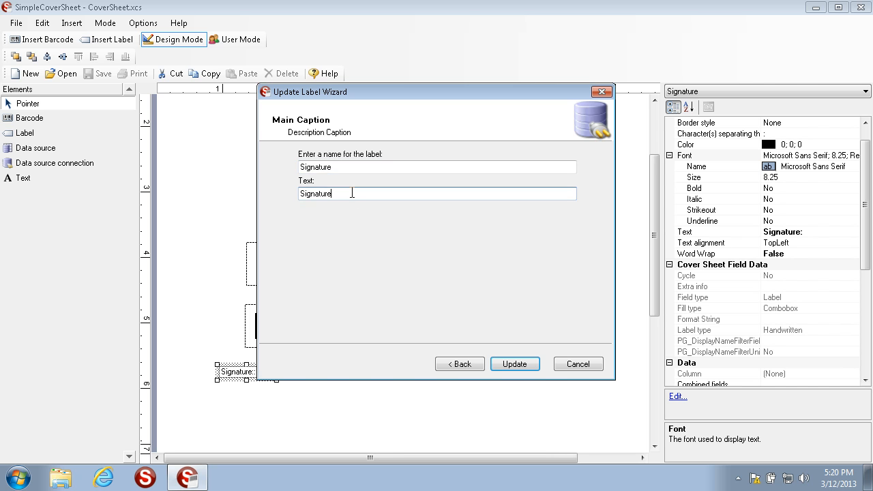
click(520, 363)
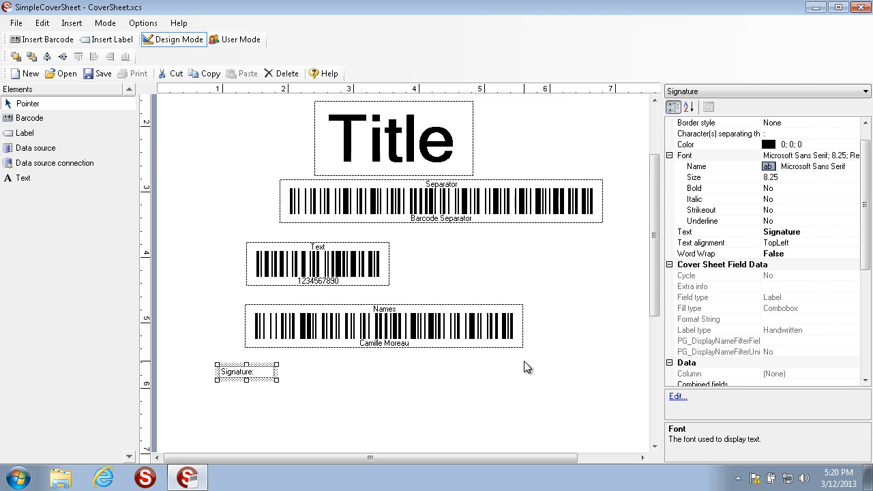
Step: Edit the user-input Text barcode so its displayed text reads "Text to Type"
click(346, 263)
right_click(347, 263)
click(412, 335)
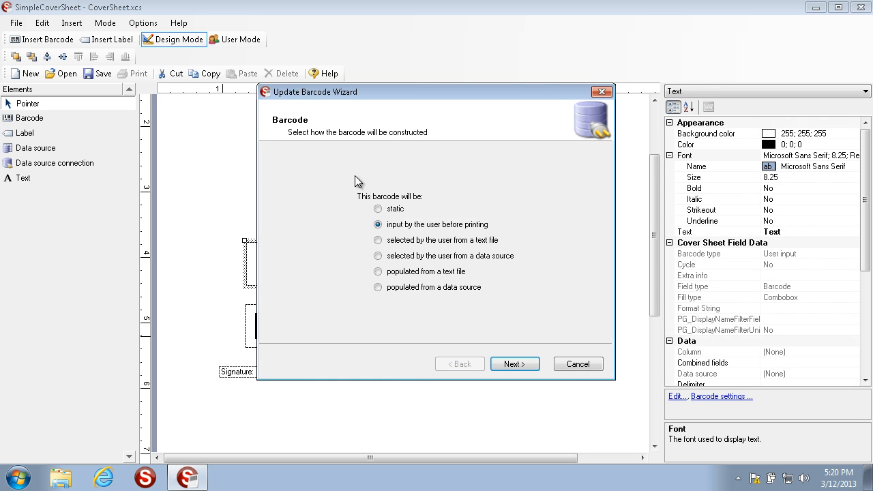
click(513, 363)
click(346, 194)
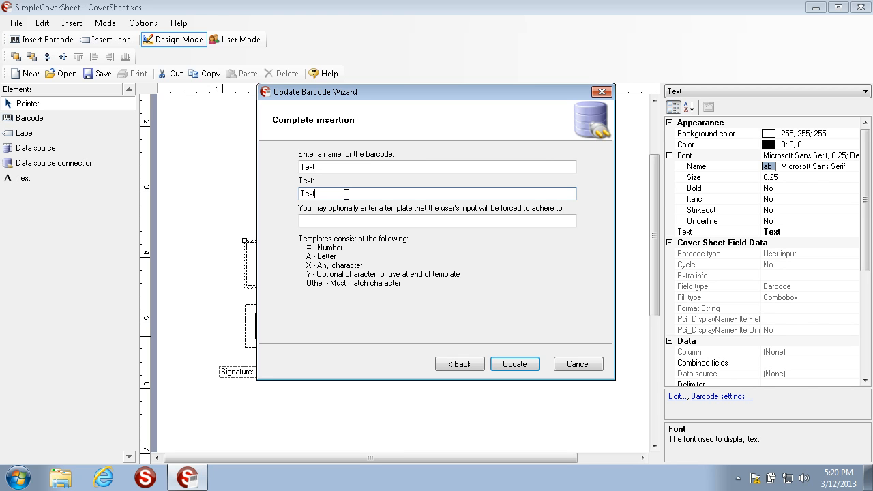
text(To)
key(BackSpace)
key(BackSpace)
text(to Type)
click(515, 363)
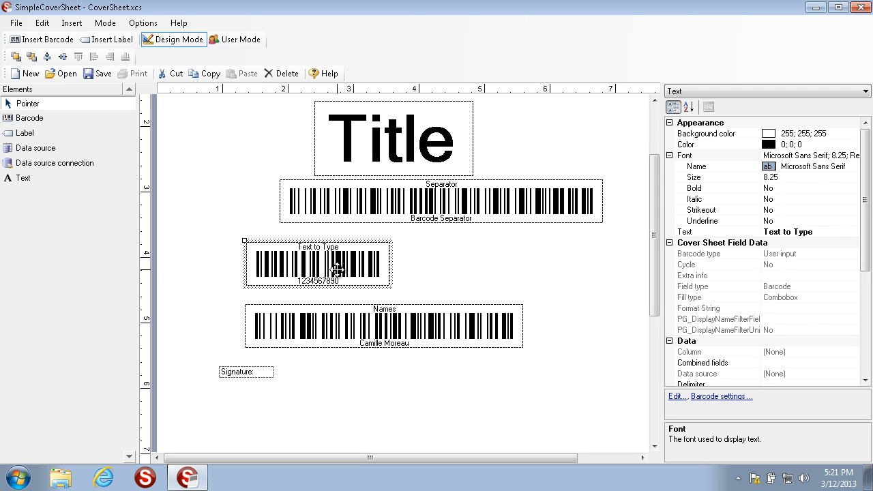
Step: Review the symbology and the font and format options in the Text to Type barcode's settings
right_click(337, 269)
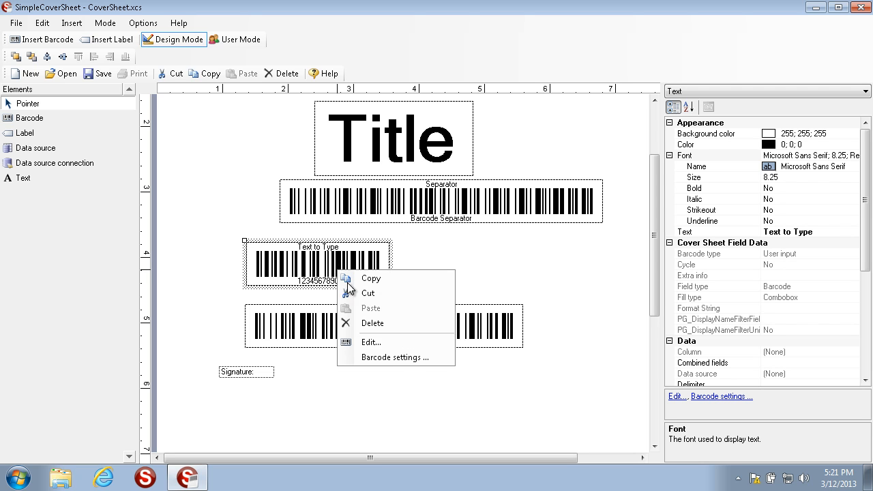
click(388, 356)
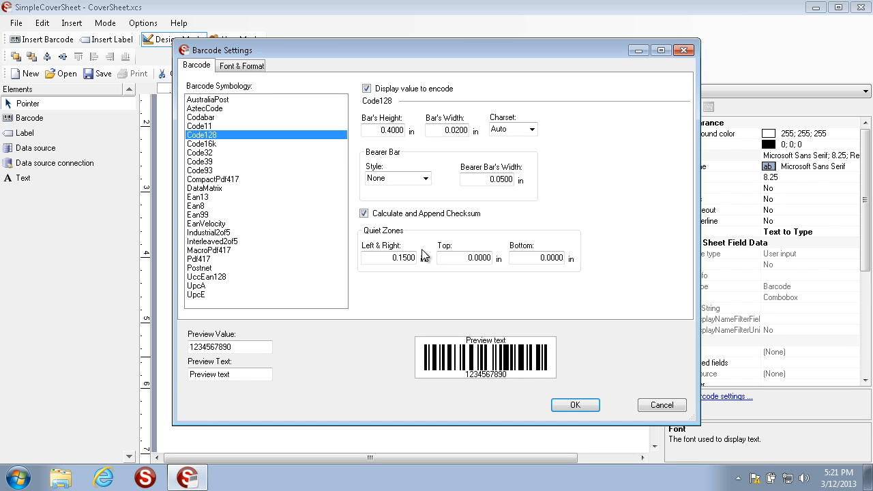
click(239, 66)
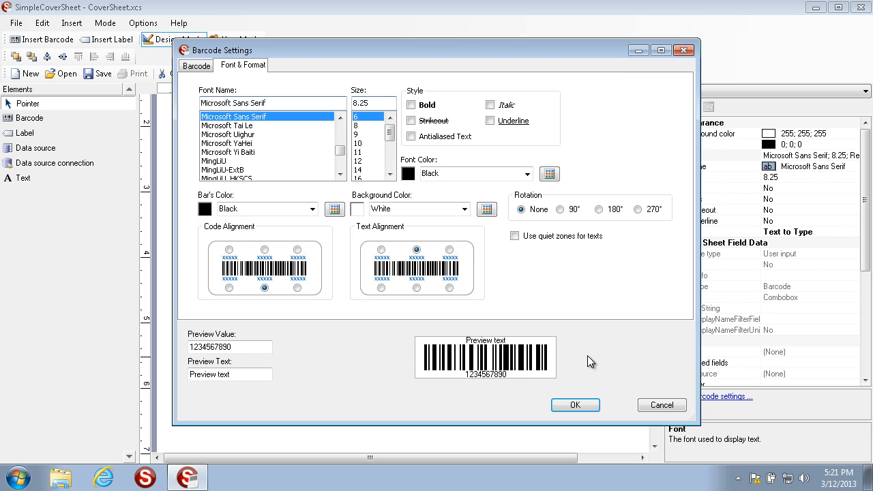
click(577, 405)
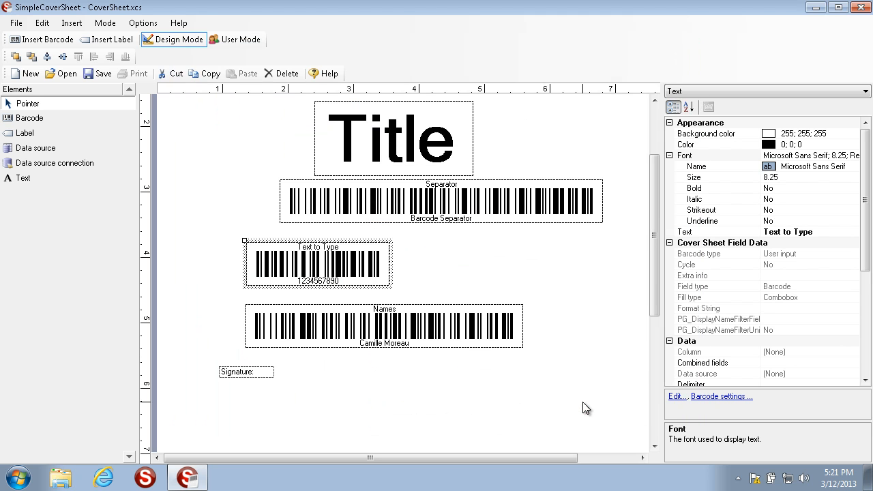
Step: Switch the coversheet to user mode and close the program, saving the changes
click(250, 39)
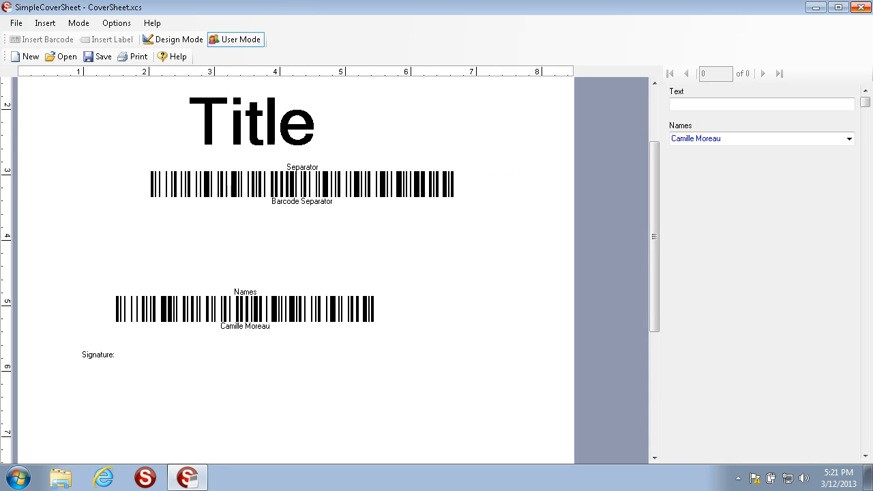
click(864, 9)
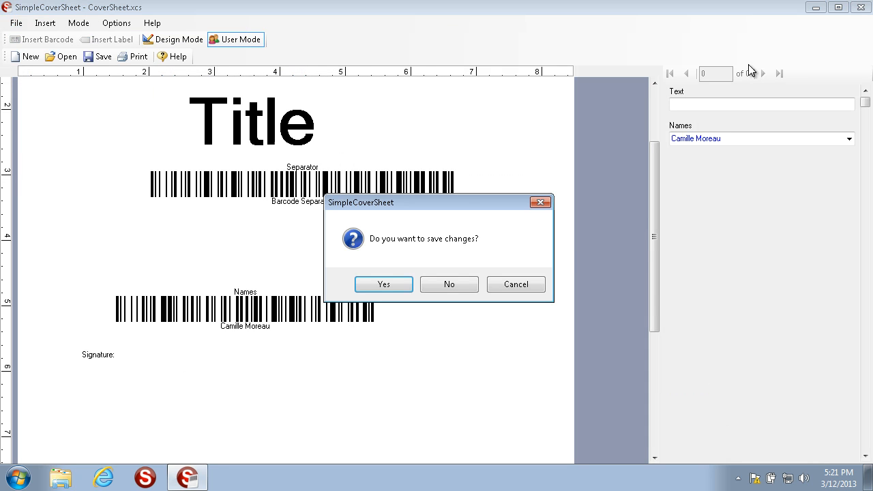
click(372, 282)
Step: Reopen the CoverSheet file from the SIM-121 desktop folder and check it in design mode and user mode
double_click(25, 103)
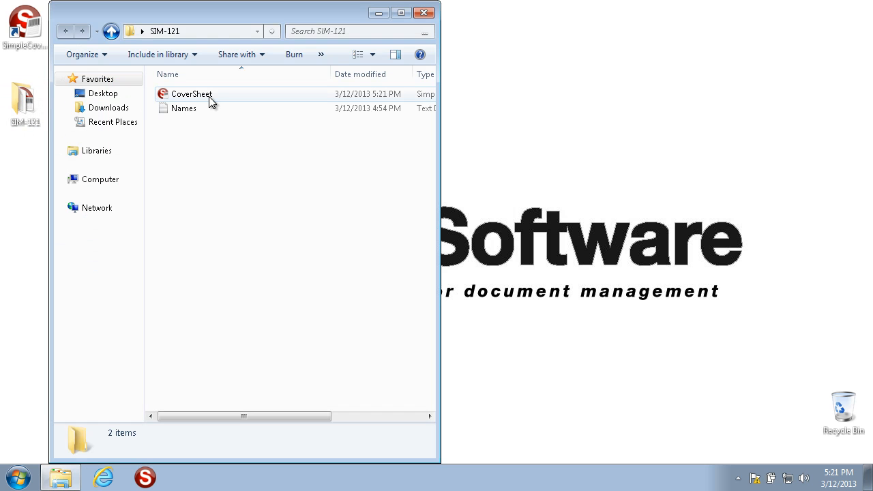
double_click(209, 96)
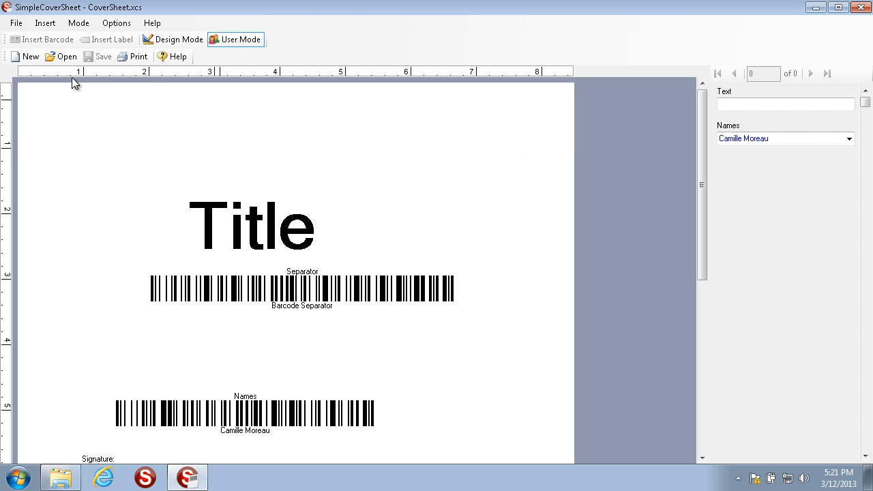
click(176, 39)
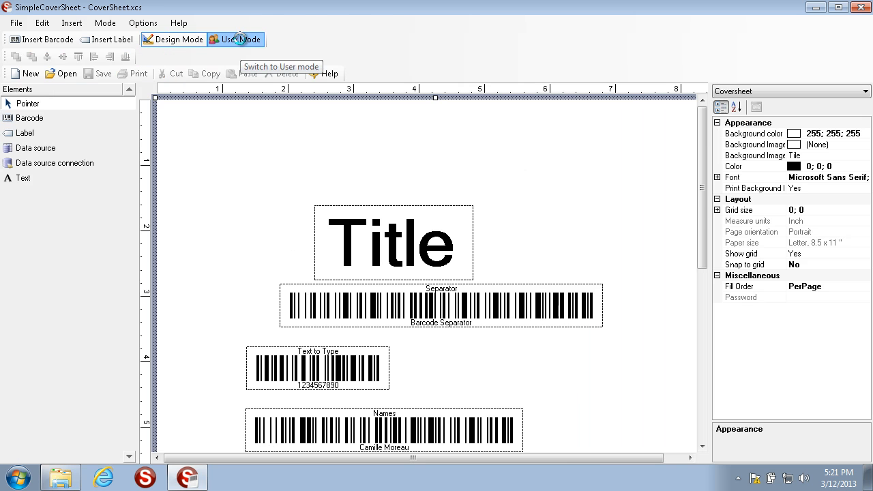
click(239, 39)
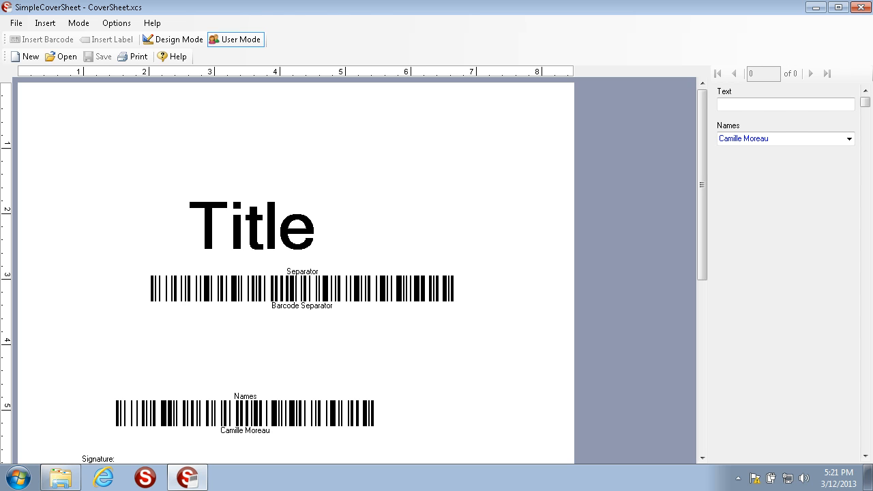